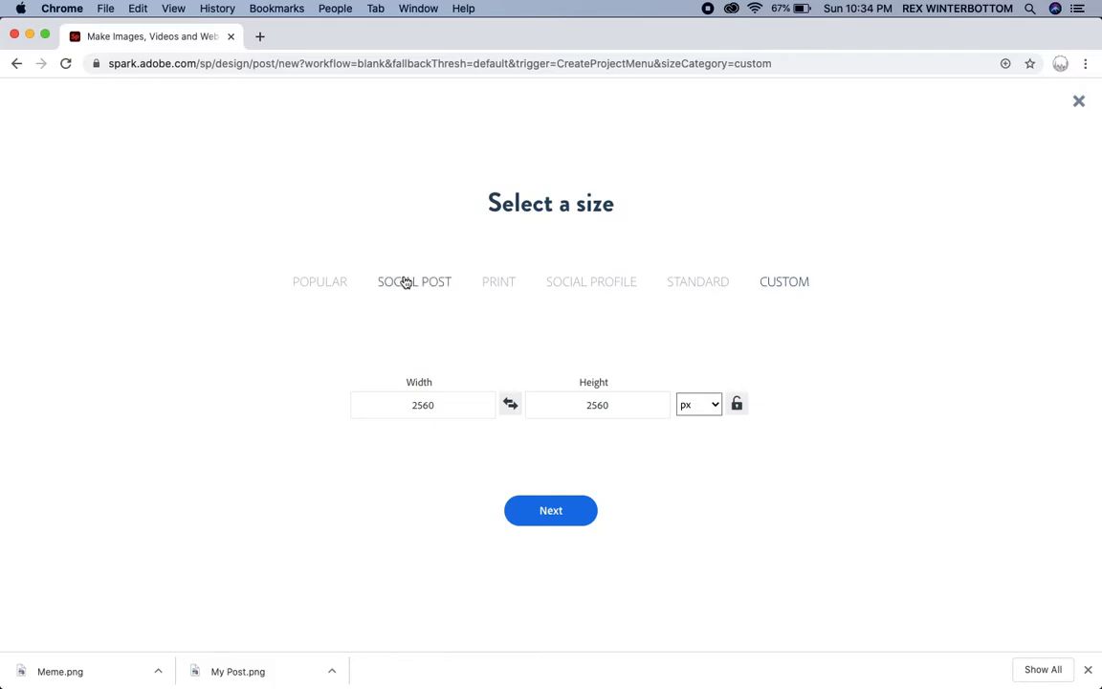
# - Create a blank post in the 1080 x 1080 Instagram social post size
pyautogui.click(405, 282)
pyautogui.click(119, 407)
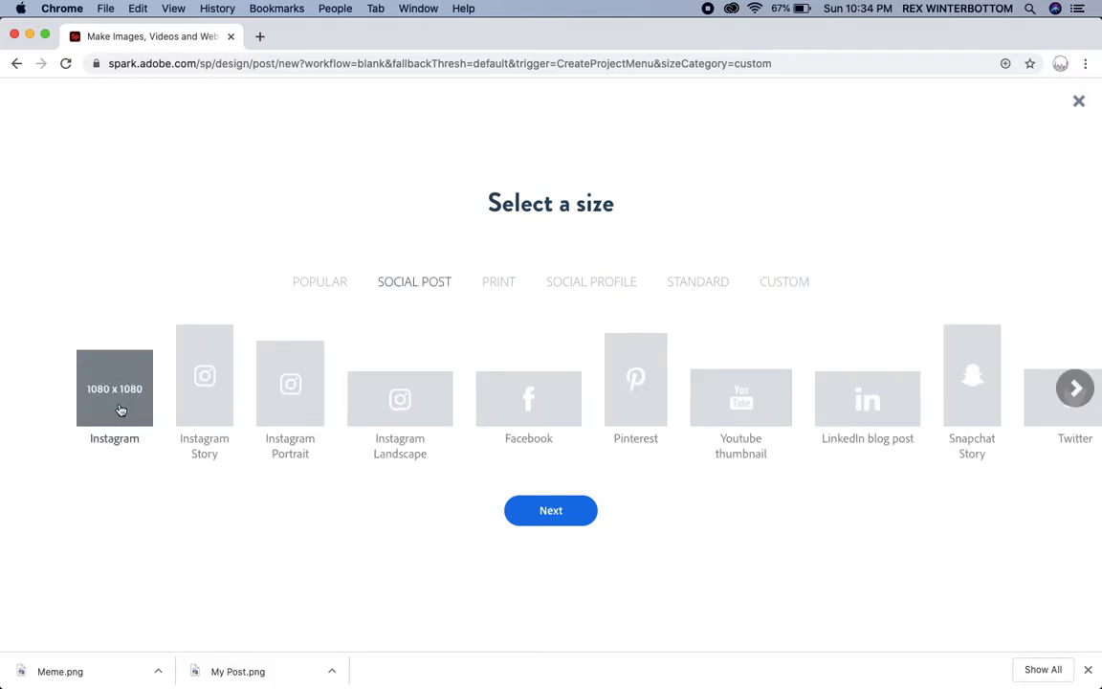
pyautogui.click(530, 510)
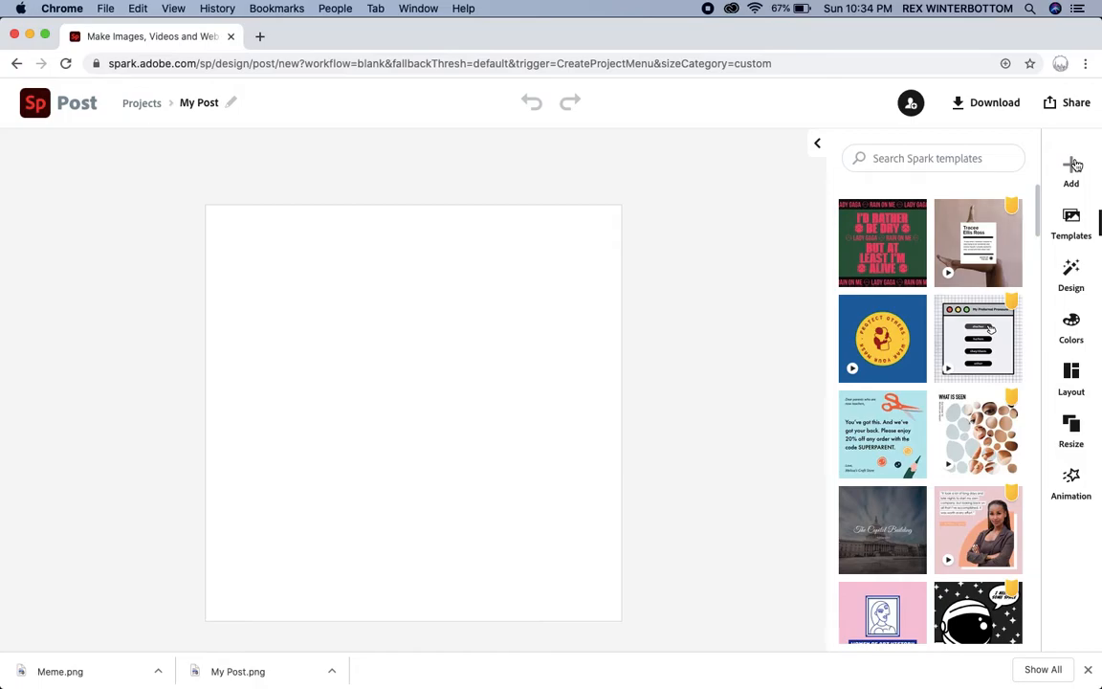
# - Upload the portrait JPEG numbered 1 from the computer and pin it to the post's background
pyautogui.click(1071, 168)
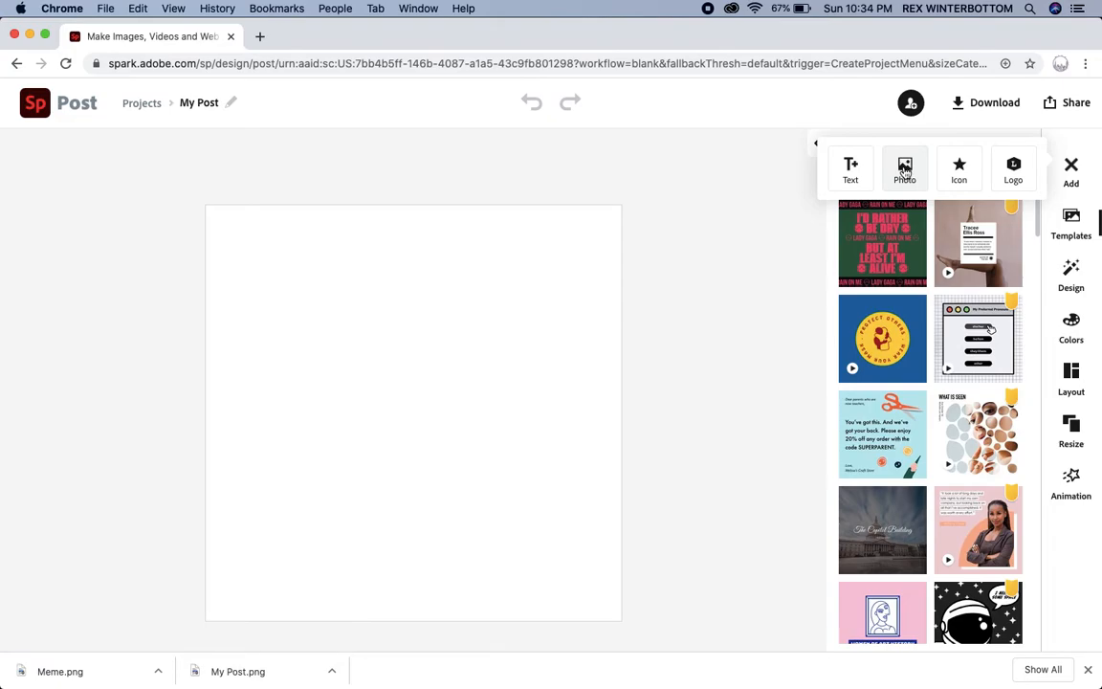
pyautogui.click(906, 170)
pyautogui.click(934, 245)
pyautogui.click(450, 128)
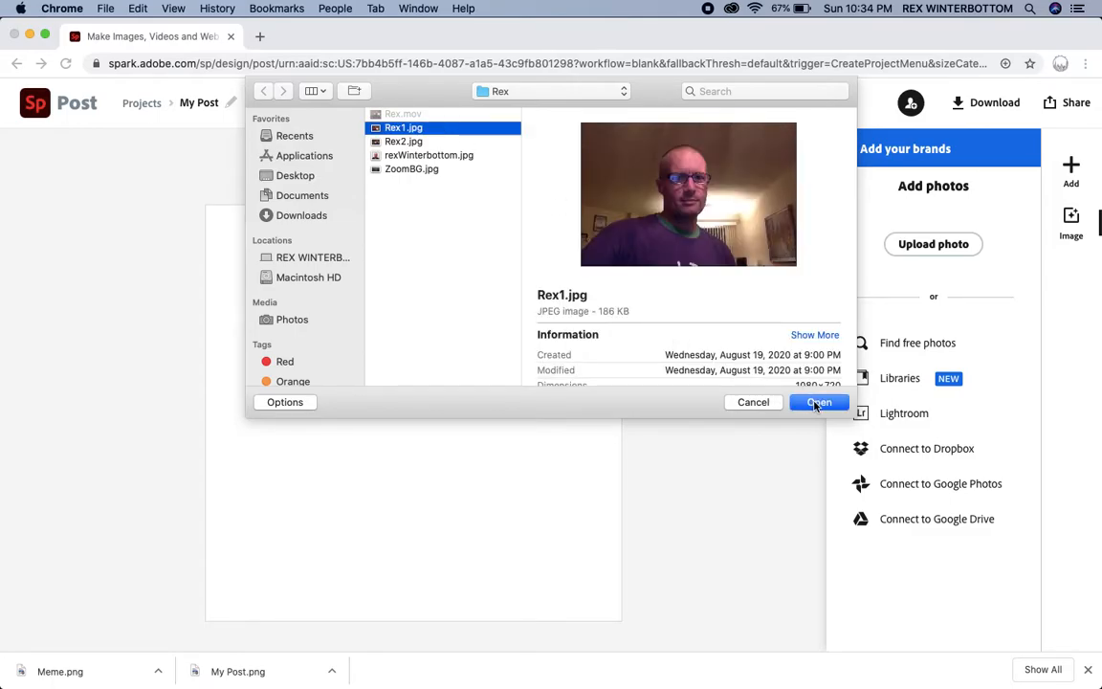
pyautogui.click(818, 402)
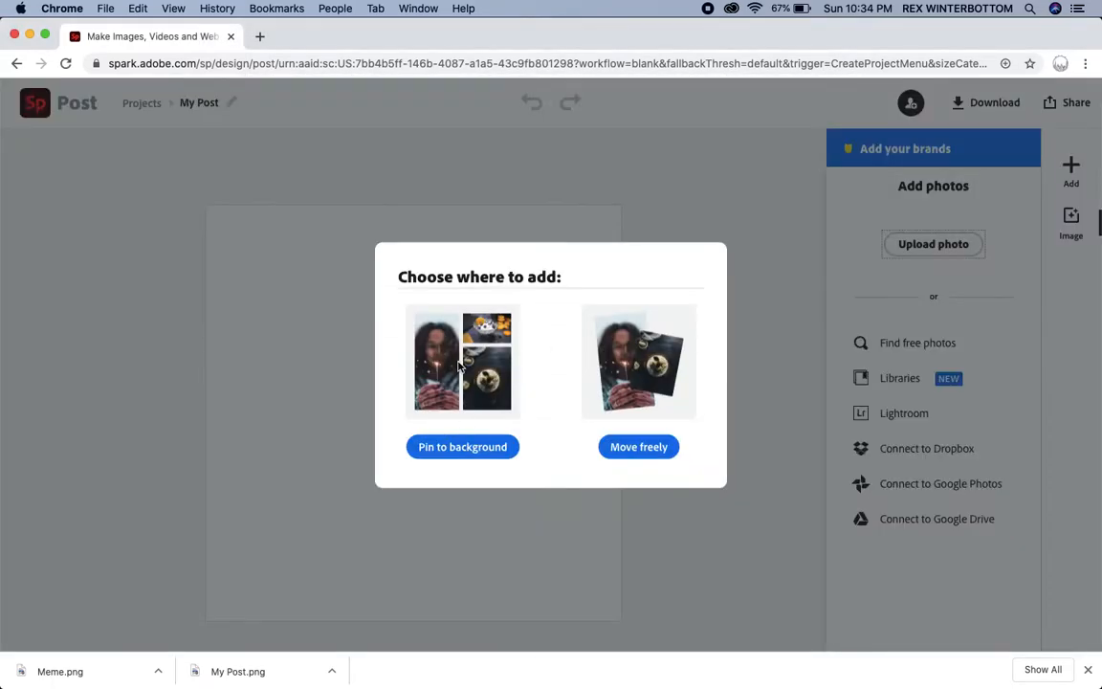
pyautogui.click(454, 460)
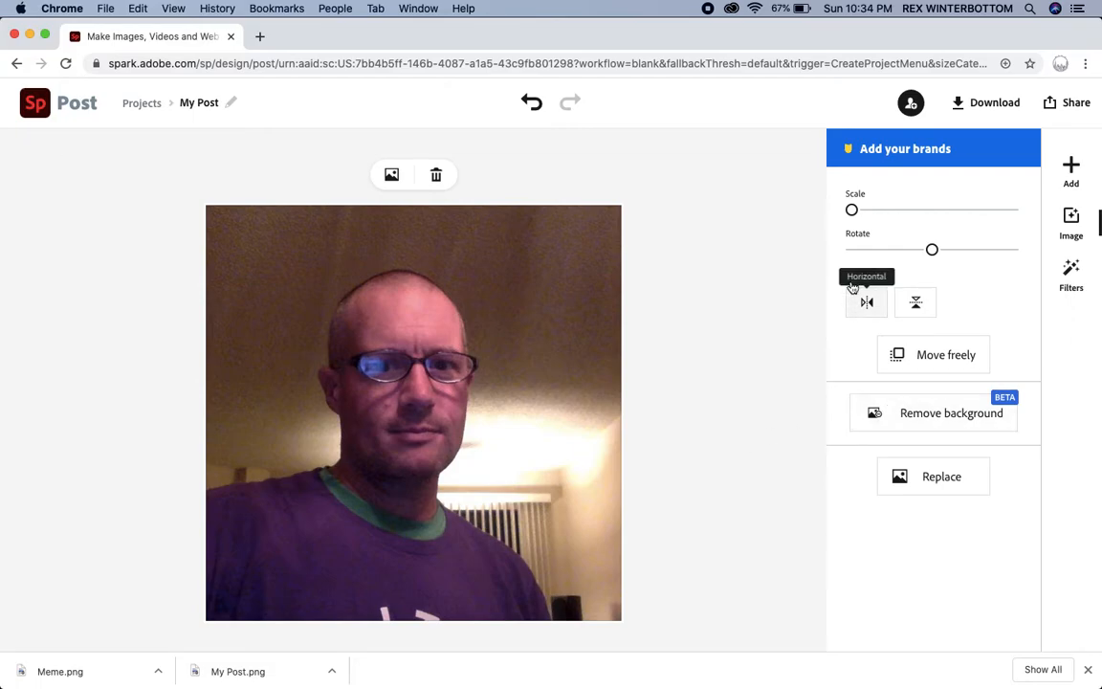
# - Enlarge the portrait photo slightly within the canvas and remove its background
pyautogui.click(855, 212)
pyautogui.moveTo(856, 214); pyautogui.dragTo(856, 212)
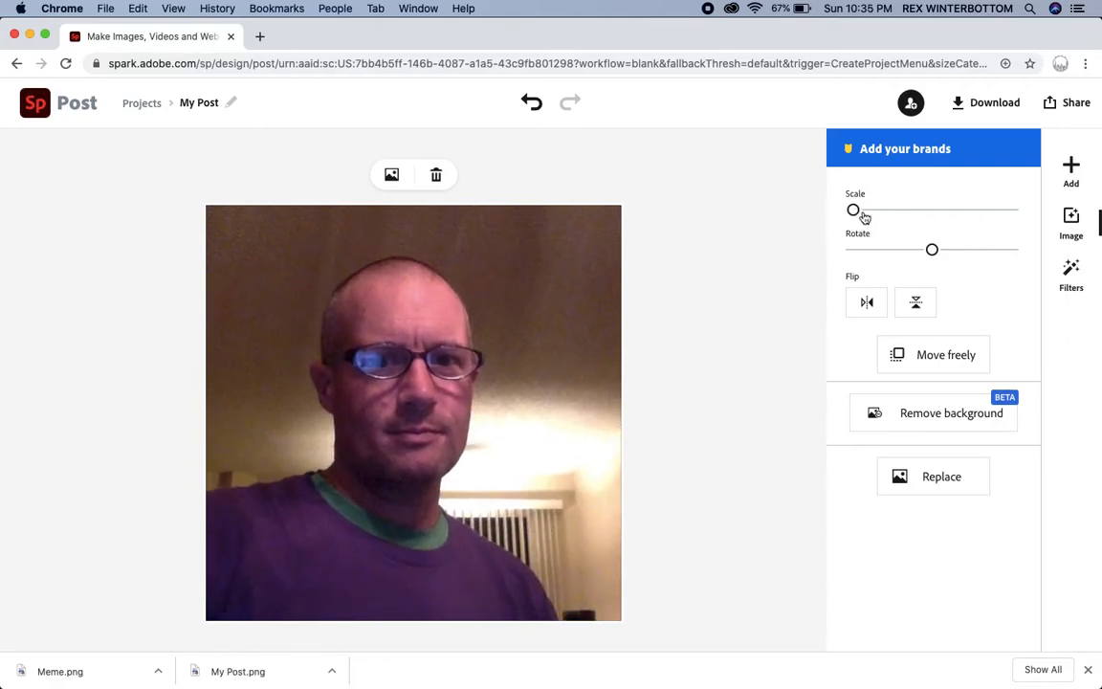
pyautogui.click(948, 409)
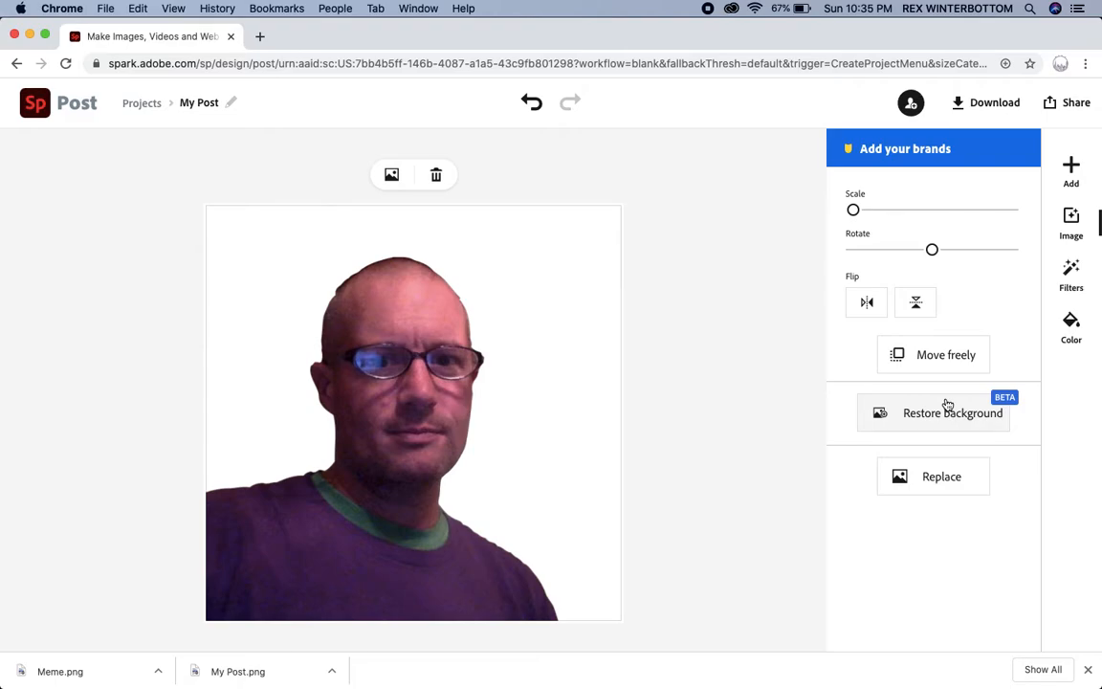
# - Try gray, purple, yellow and orange fills behind the cutout portrait and set the suggested medium teal as the background color
pyautogui.click(1071, 330)
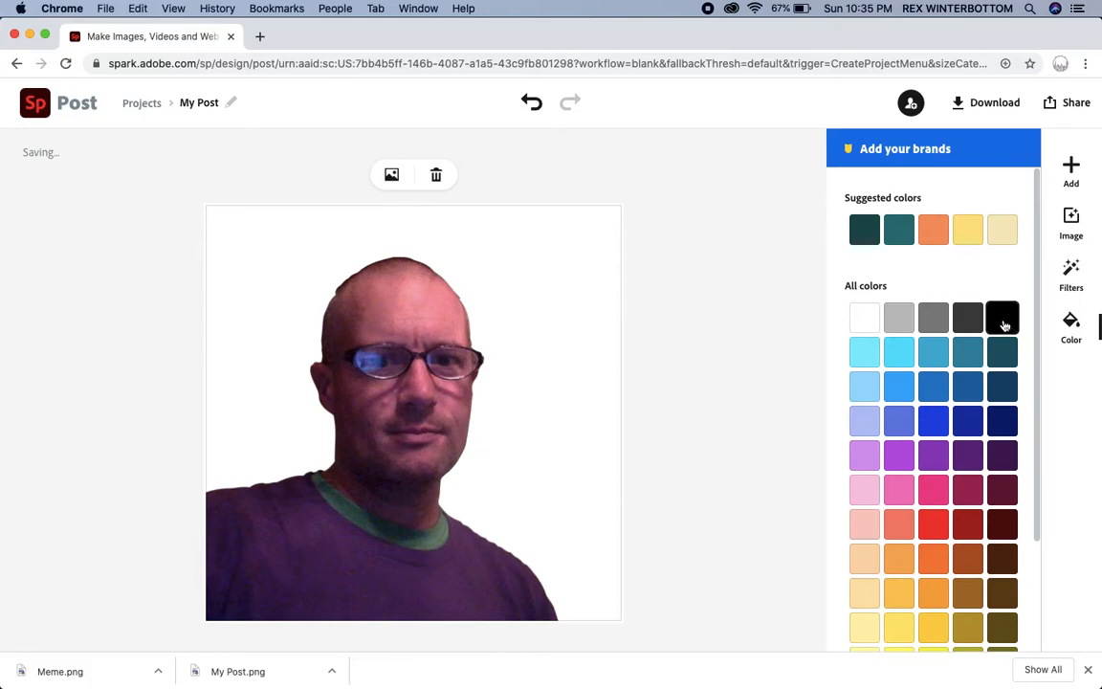
pyautogui.click(935, 320)
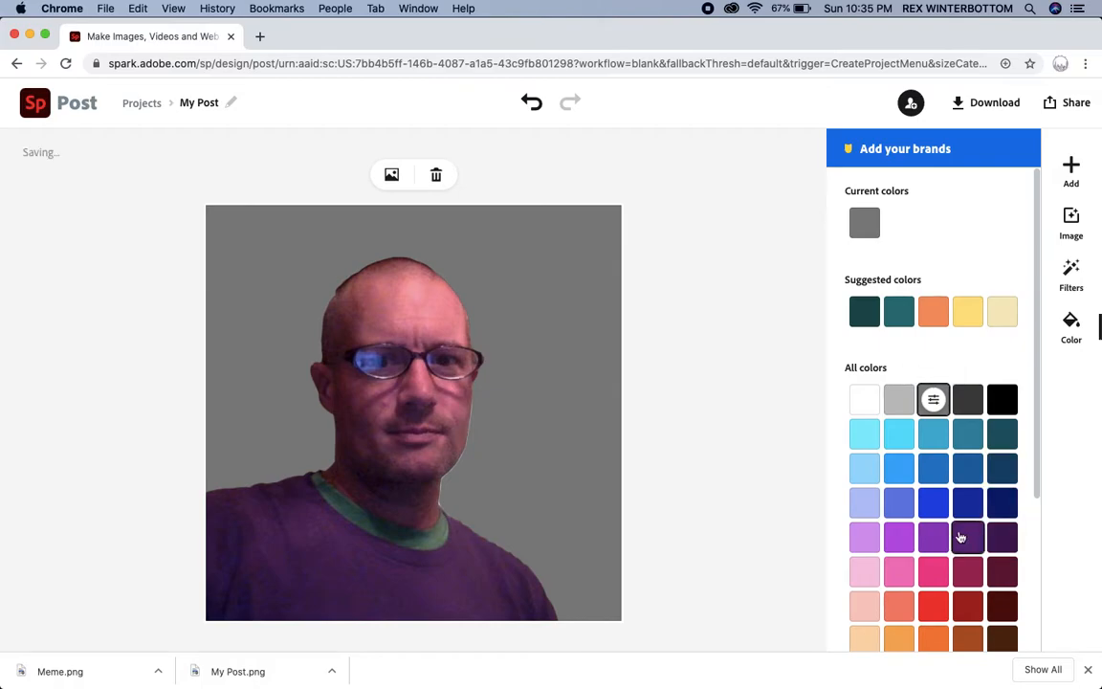
pyautogui.click(969, 538)
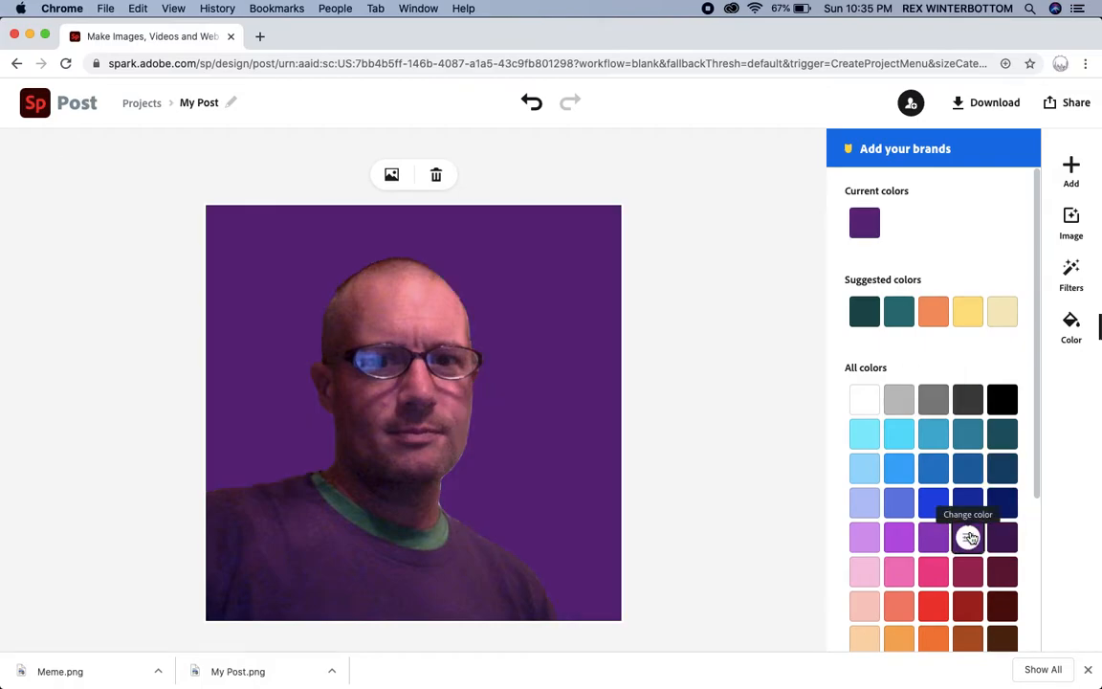
pyautogui.click(935, 536)
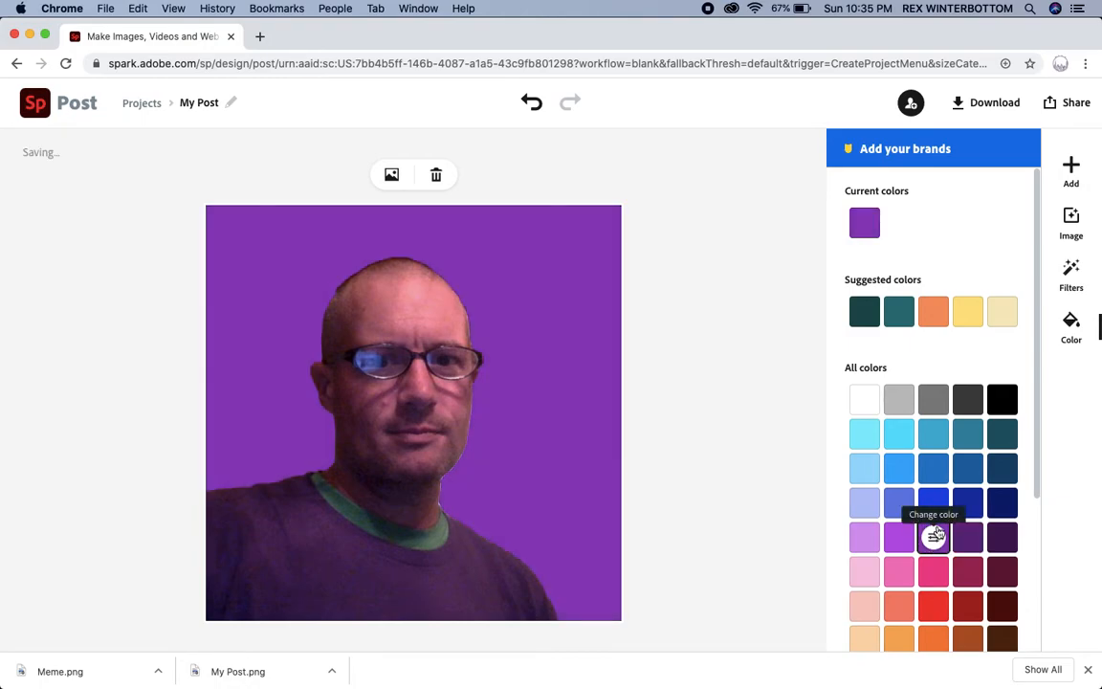
pyautogui.scroll(-4, 973, 583)
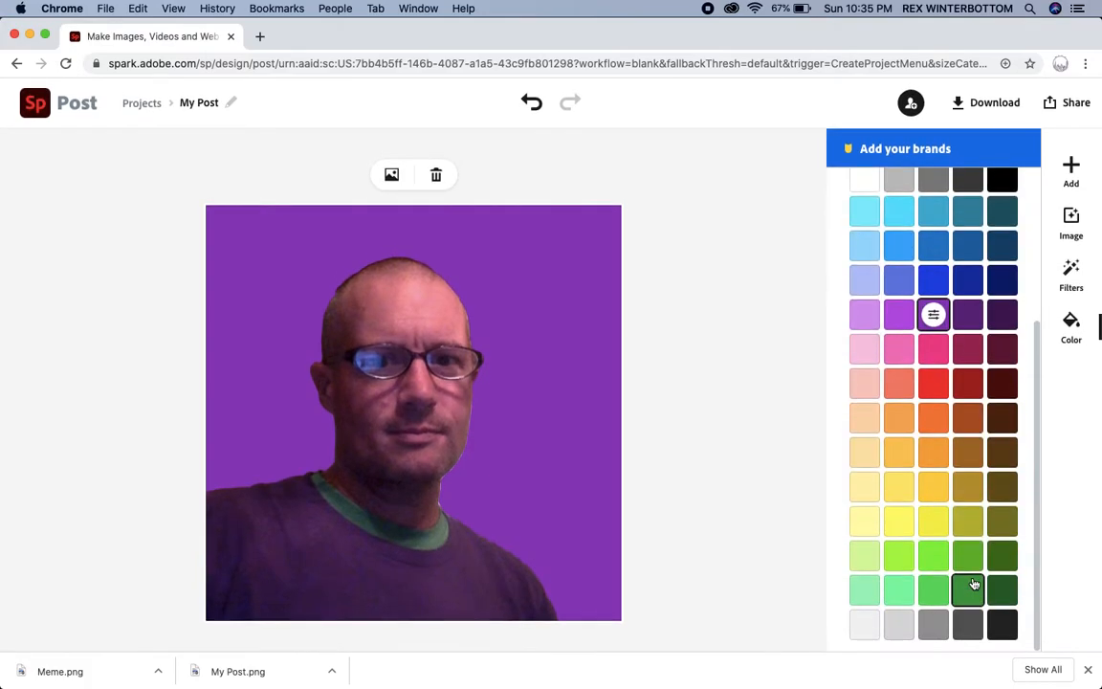
pyautogui.click(935, 518)
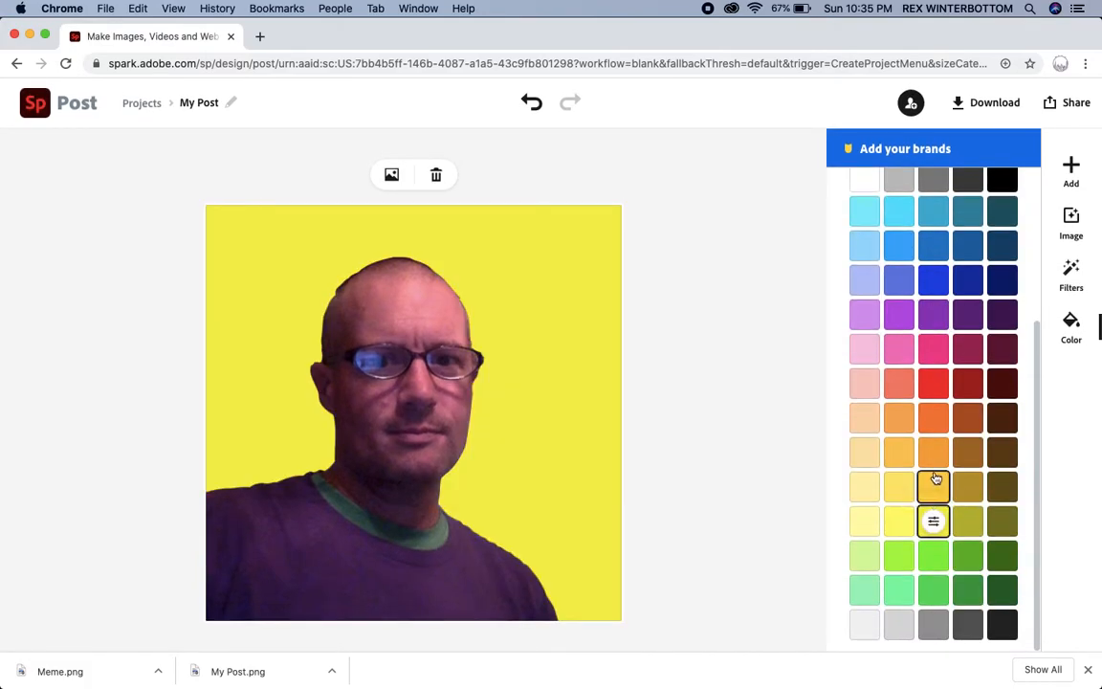
pyautogui.click(935, 486)
pyautogui.click(935, 456)
pyautogui.scroll(5, 935, 456)
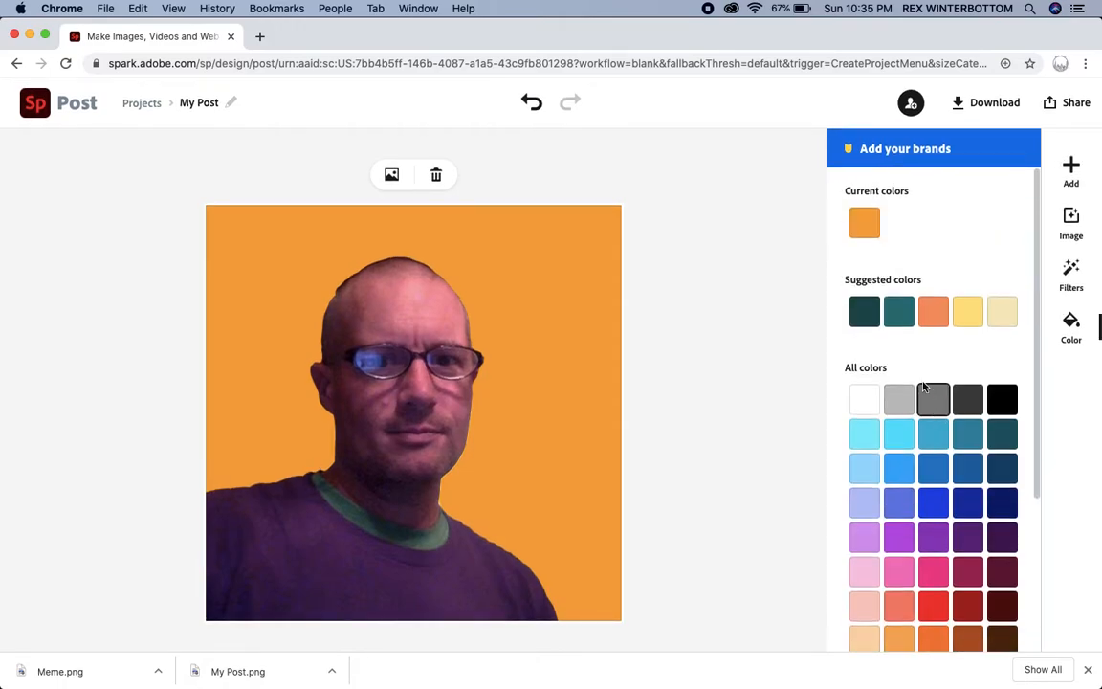
pyautogui.click(902, 313)
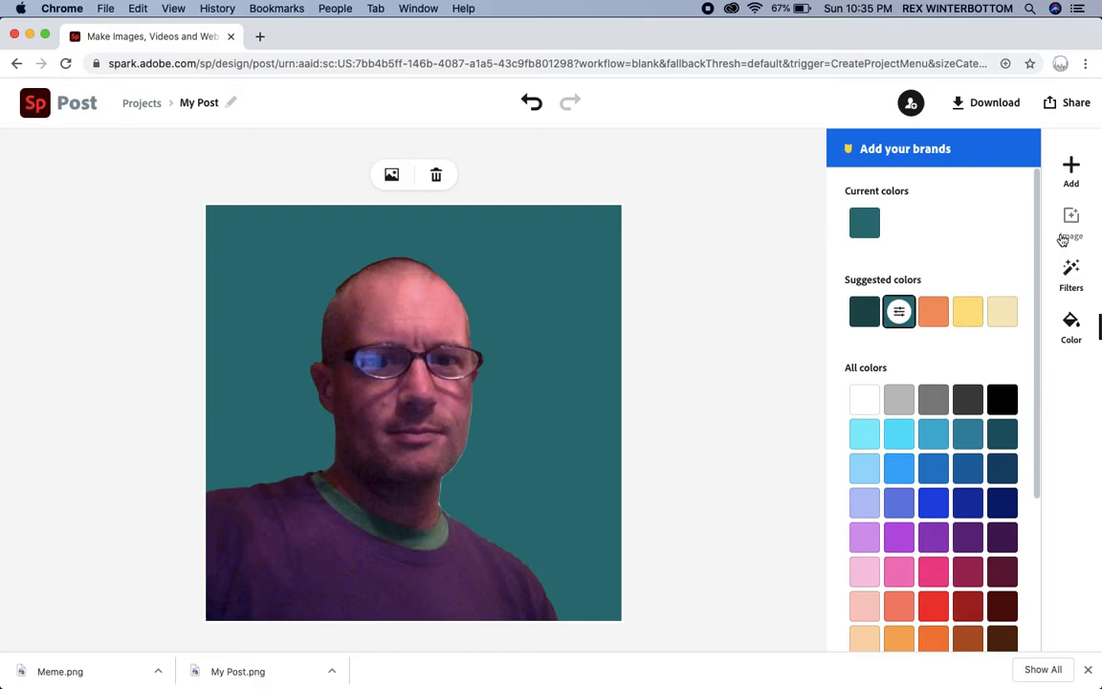
# - Enhance the portrait by slightly raising the contrast, brightness and shadows and slightly lowering the highlights
pyautogui.click(1072, 273)
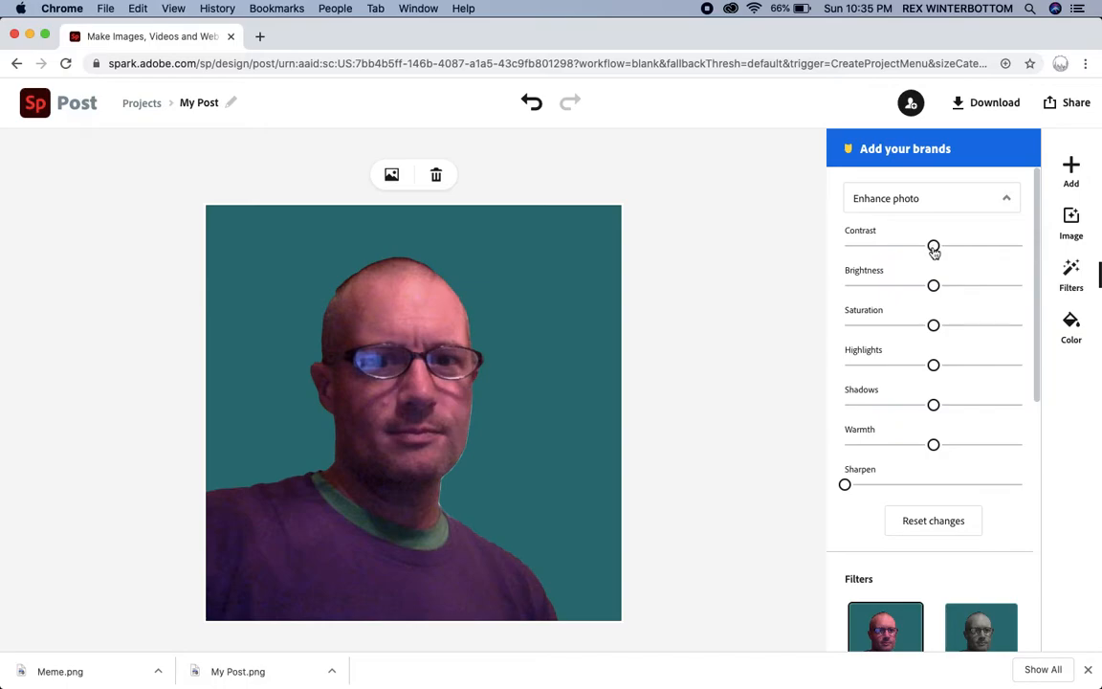
pyautogui.moveTo(934, 405); pyautogui.dragTo(919, 365)
pyautogui.click(936, 365)
pyautogui.moveTo(935, 286); pyautogui.dragTo(943, 247)
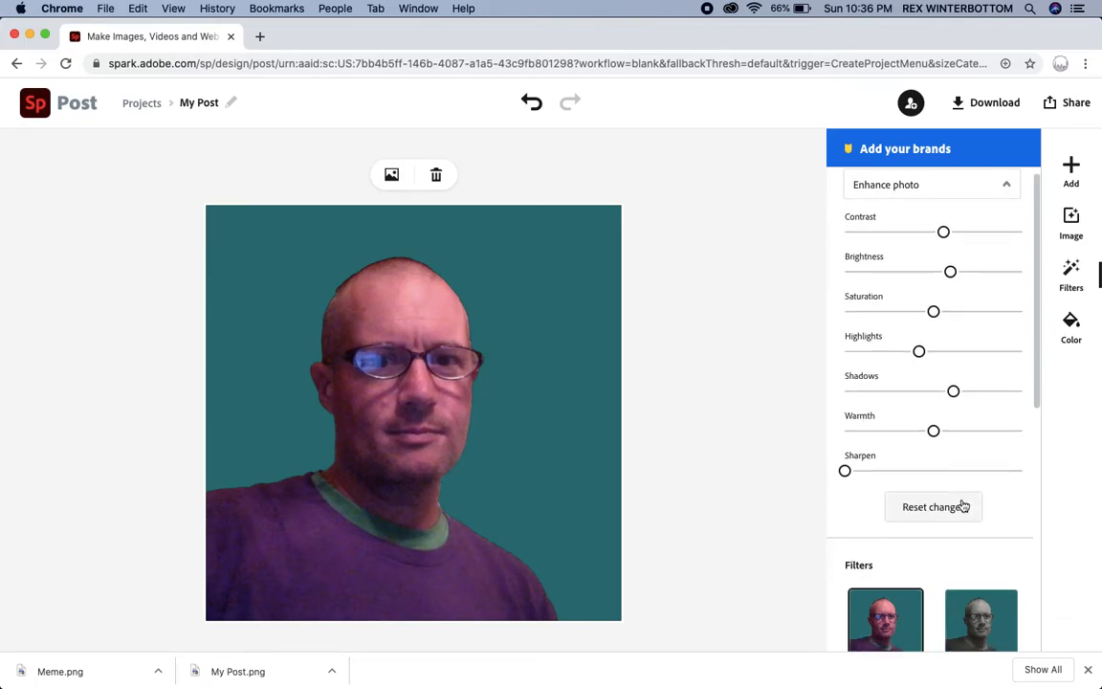
# - Sharpen the portrait slightly, keeping the blur effect at zero and the filter at None
pyautogui.scroll(-5, 962, 506)
pyautogui.moveTo(846, 612)
pyautogui.mouseDown()
pyautogui.moveTo(884, 606)
pyautogui.moveTo(842, 609)
pyautogui.mouseUp()
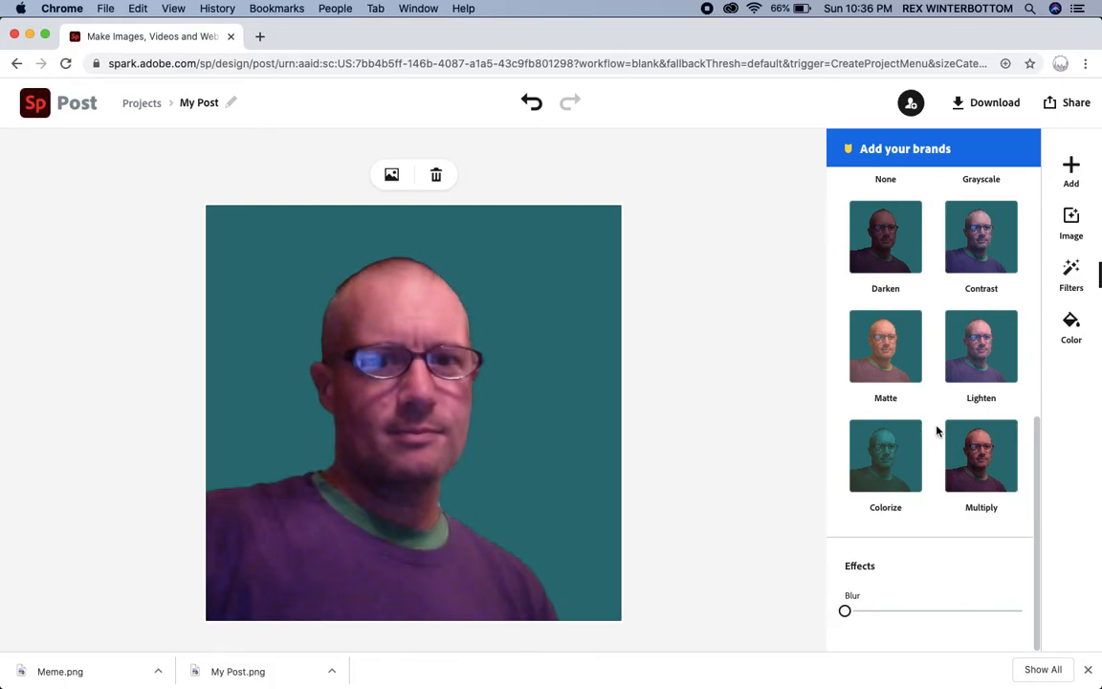
pyautogui.scroll(5, 935, 431)
pyautogui.moveTo(846, 276); pyautogui.dragTo(853, 276)
pyautogui.scroll(1, 943, 353)
pyautogui.scroll(2, 942, 353)
pyautogui.scroll(-5, 943, 353)
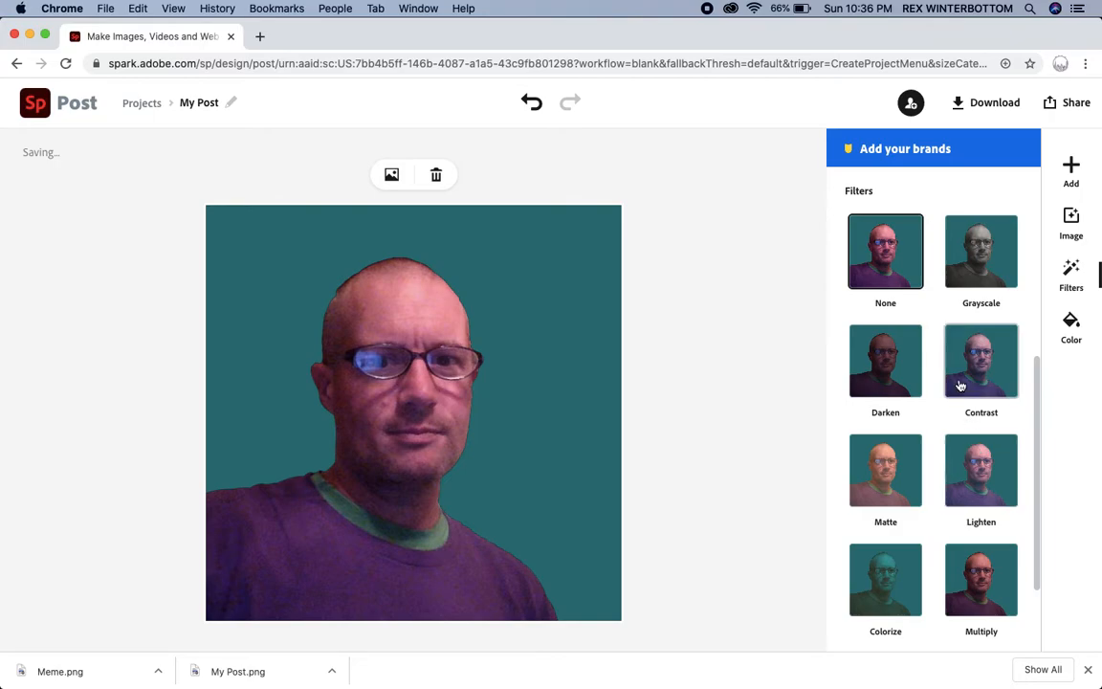
pyautogui.scroll(4, 961, 385)
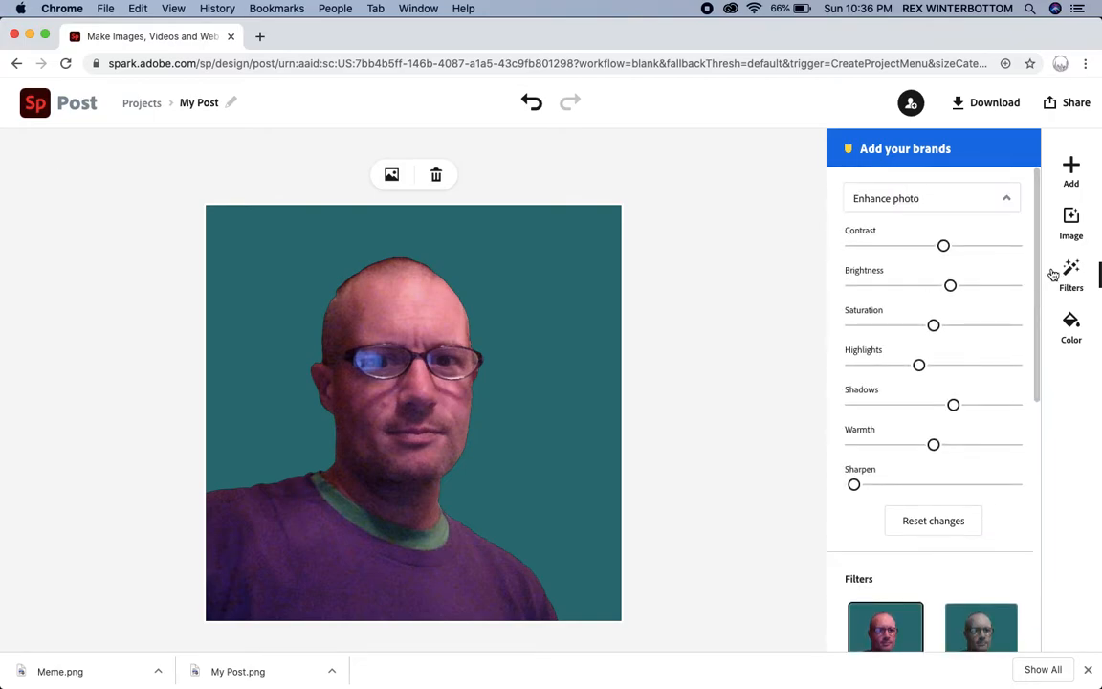
pyautogui.click(1074, 226)
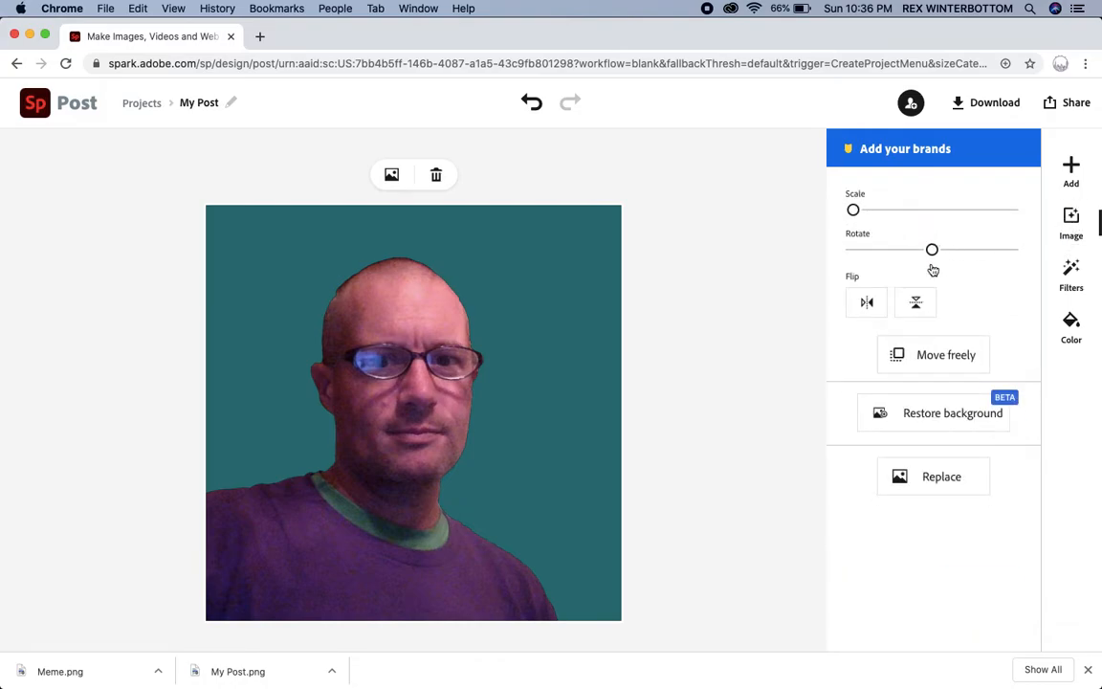
# - Open the options for adding text and look through the whole list of text templates
pyautogui.click(1070, 170)
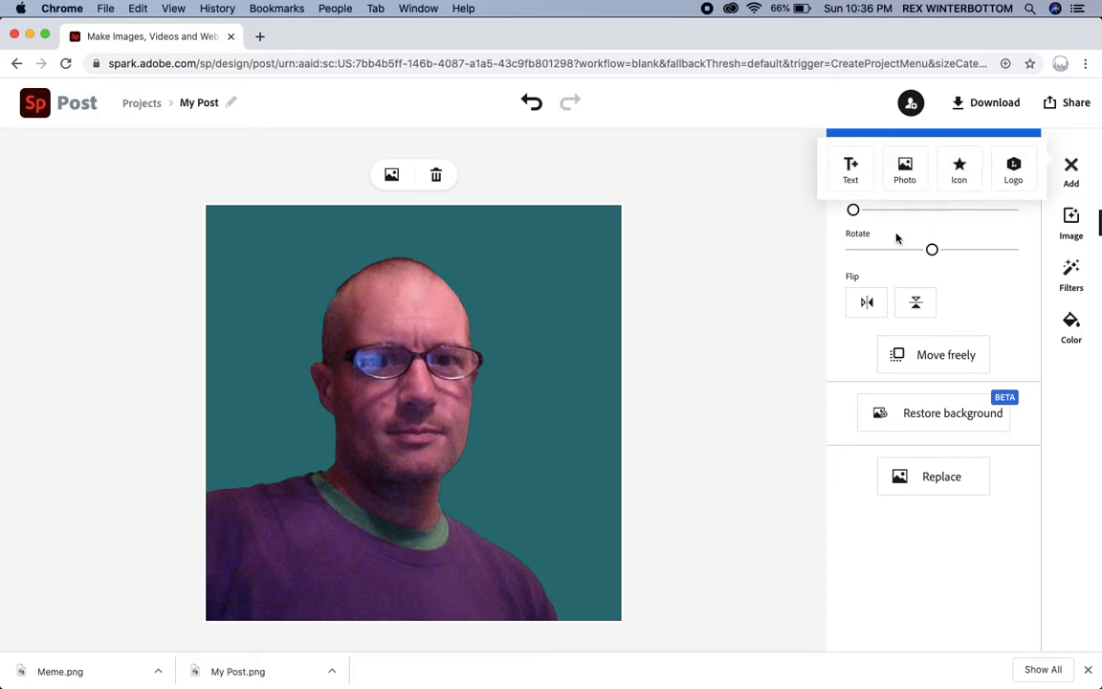
pyautogui.click(852, 170)
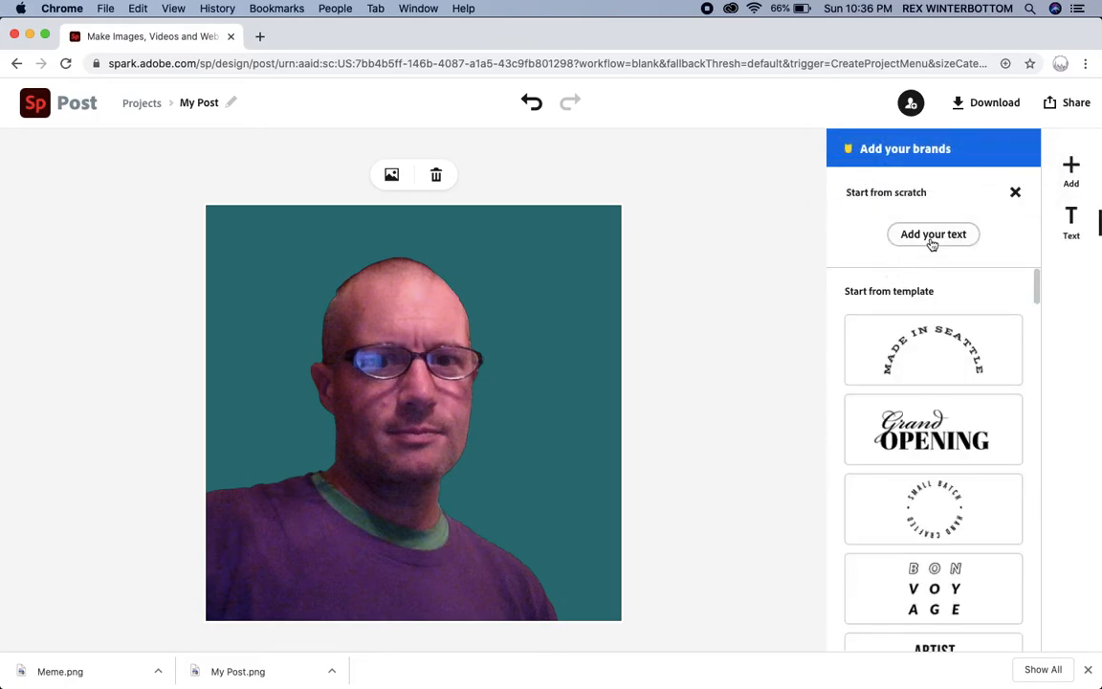
pyautogui.scroll(-5, 948, 416)
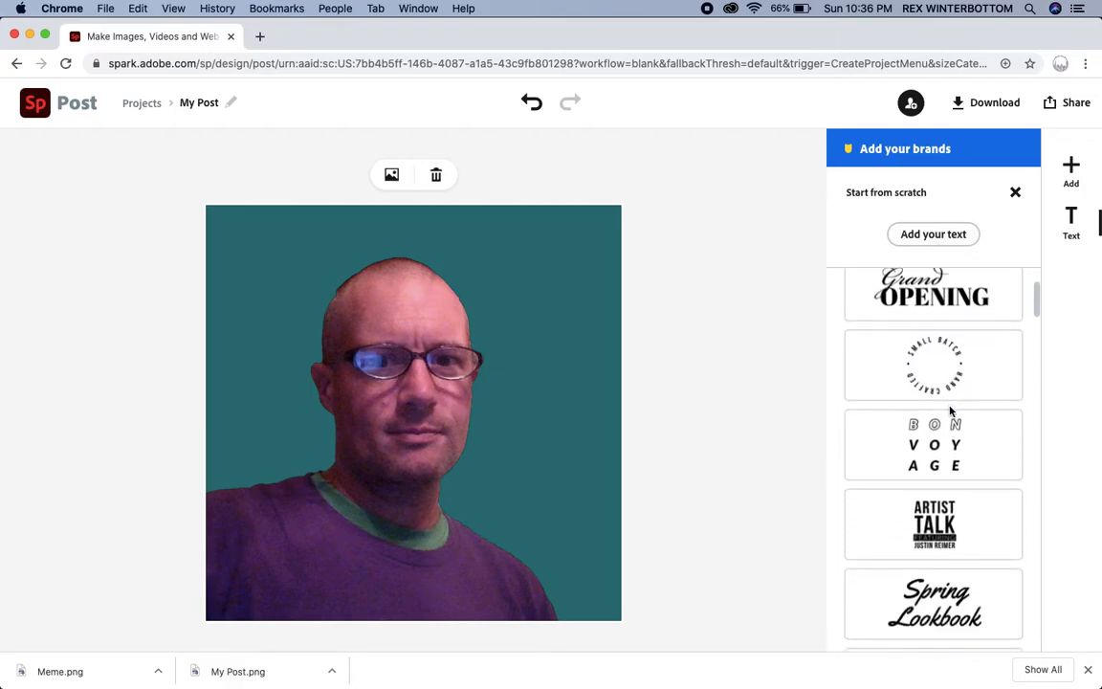
pyautogui.scroll(-10, 952, 413)
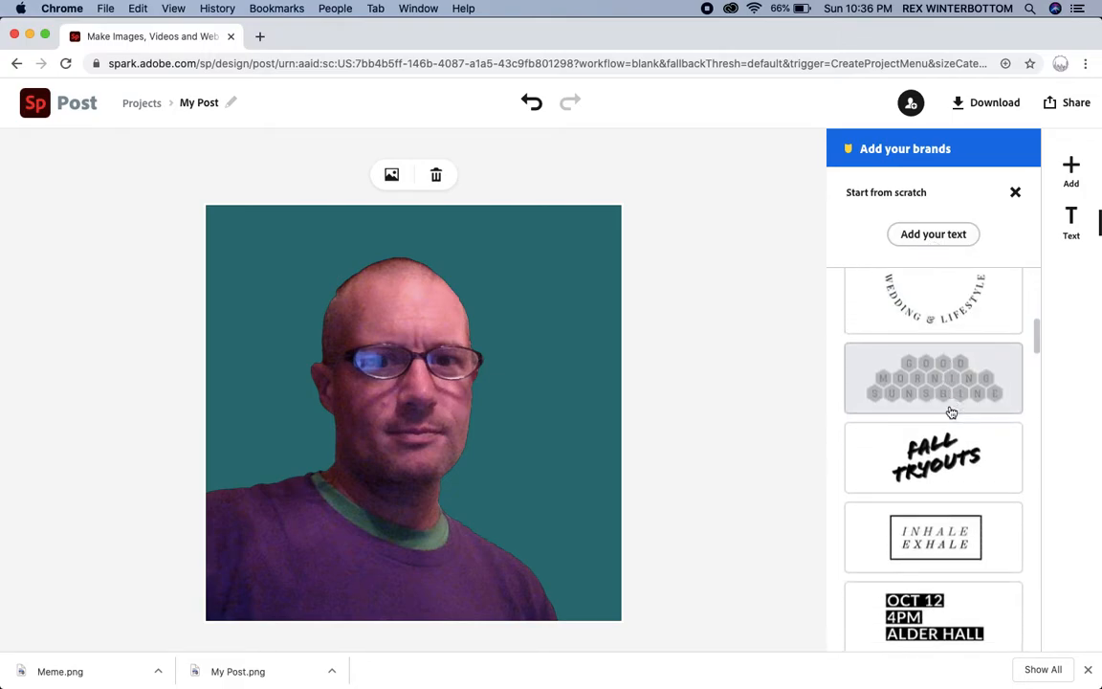
pyautogui.scroll(-10, 952, 414)
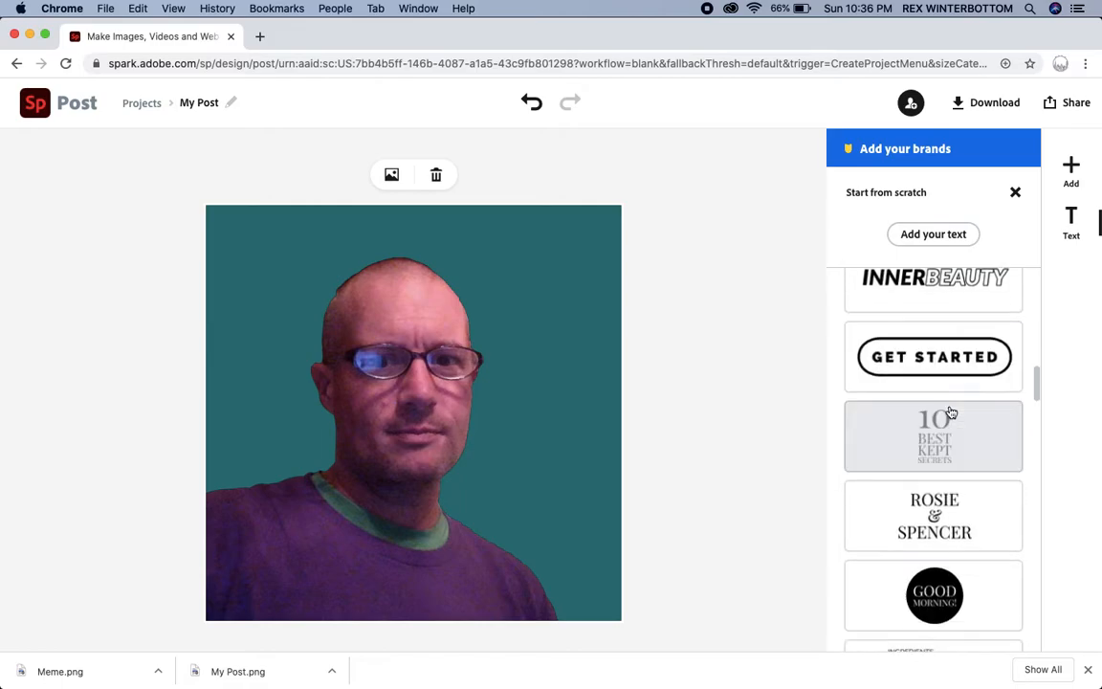
pyautogui.scroll(-12, 953, 412)
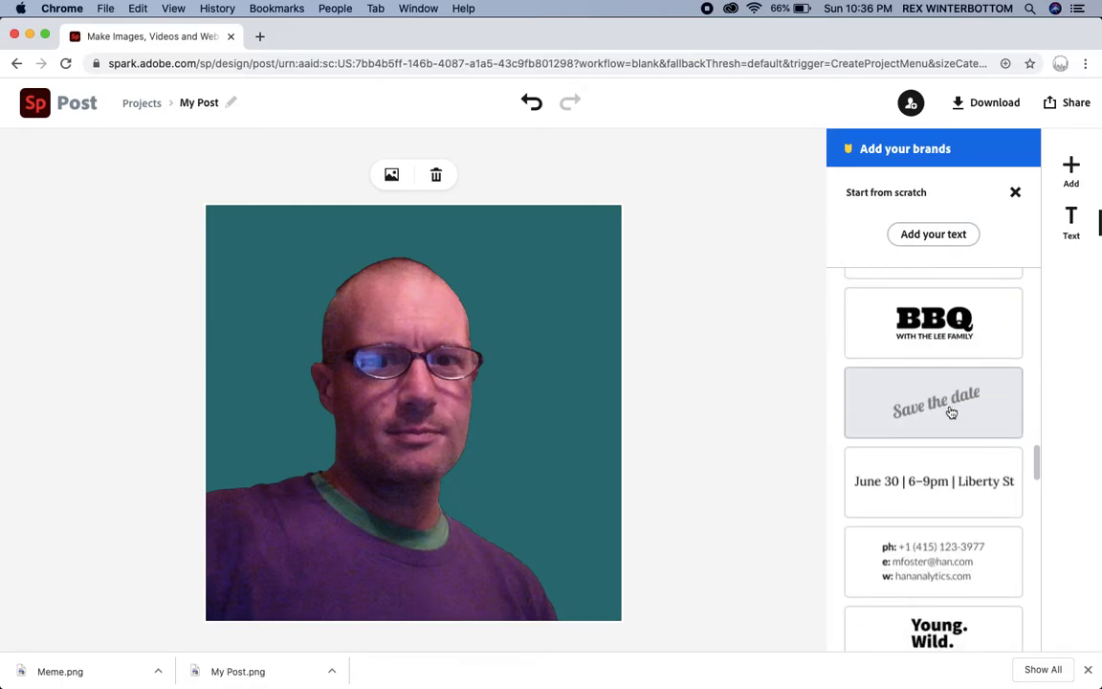
pyautogui.scroll(2, 952, 412)
pyautogui.scroll(-8, 951, 412)
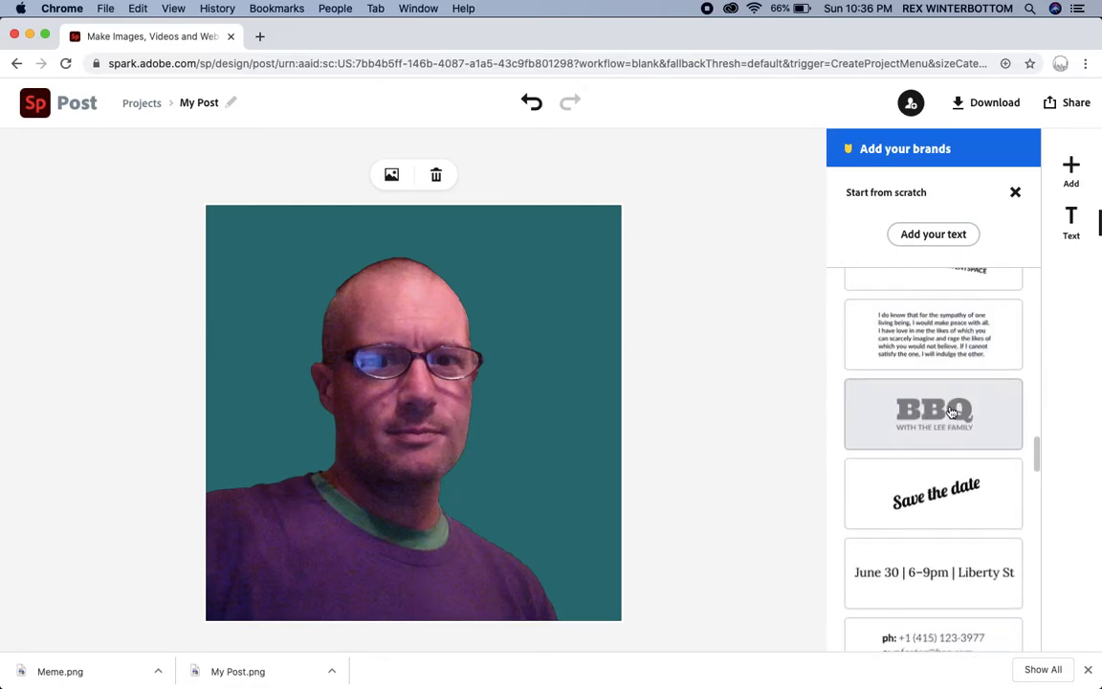
pyautogui.scroll(-14, 950, 411)
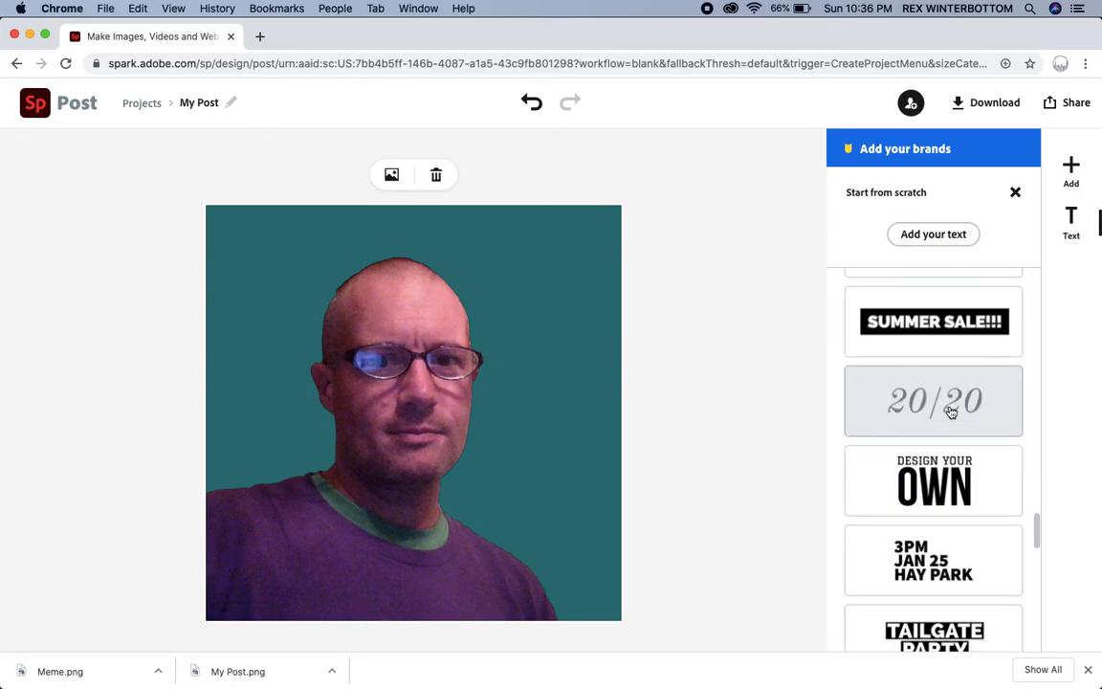
pyautogui.scroll(-20, 951, 411)
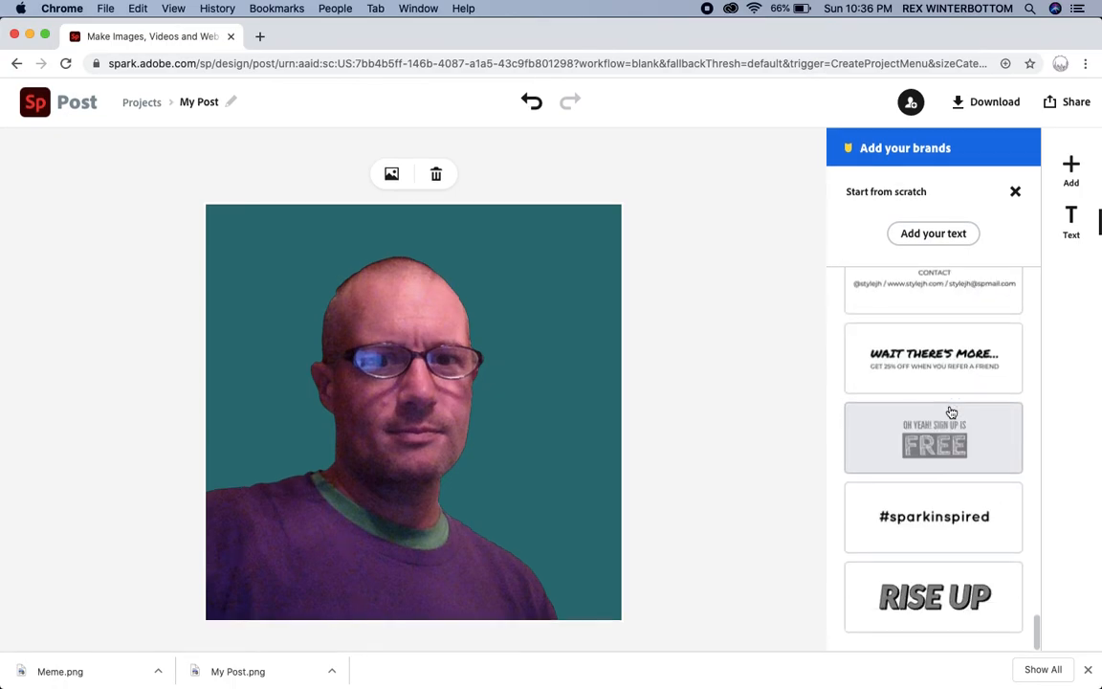
pyautogui.scroll(20, 952, 413)
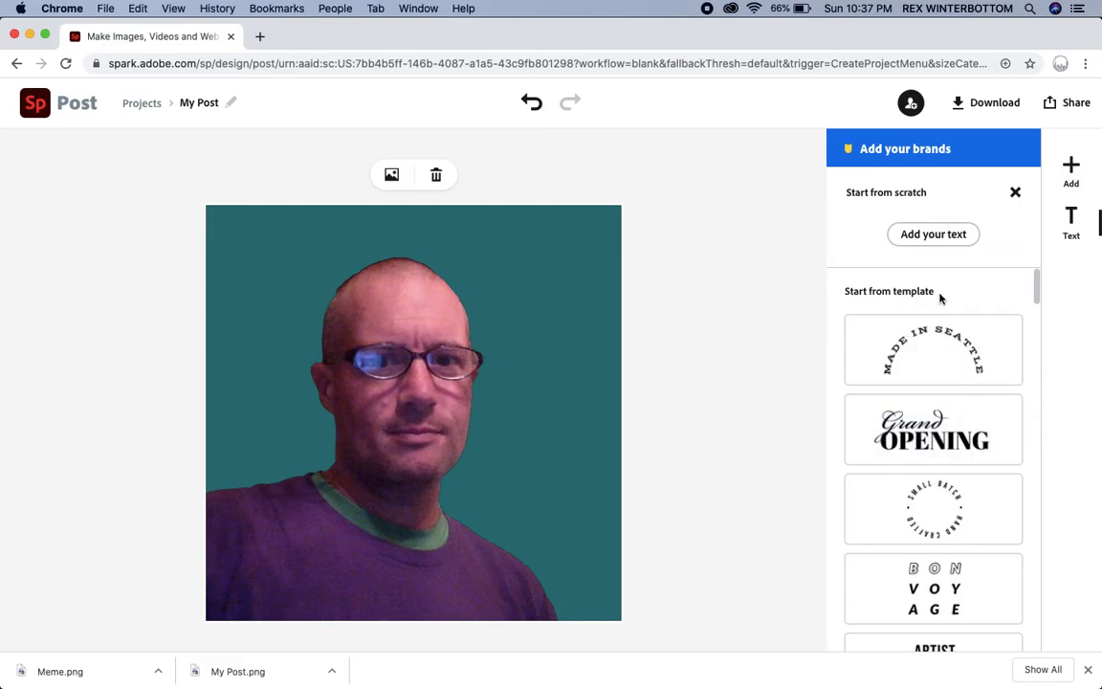
# - Add a new text caption from scratch reading "when teacher sez"
pyautogui.click(933, 234)
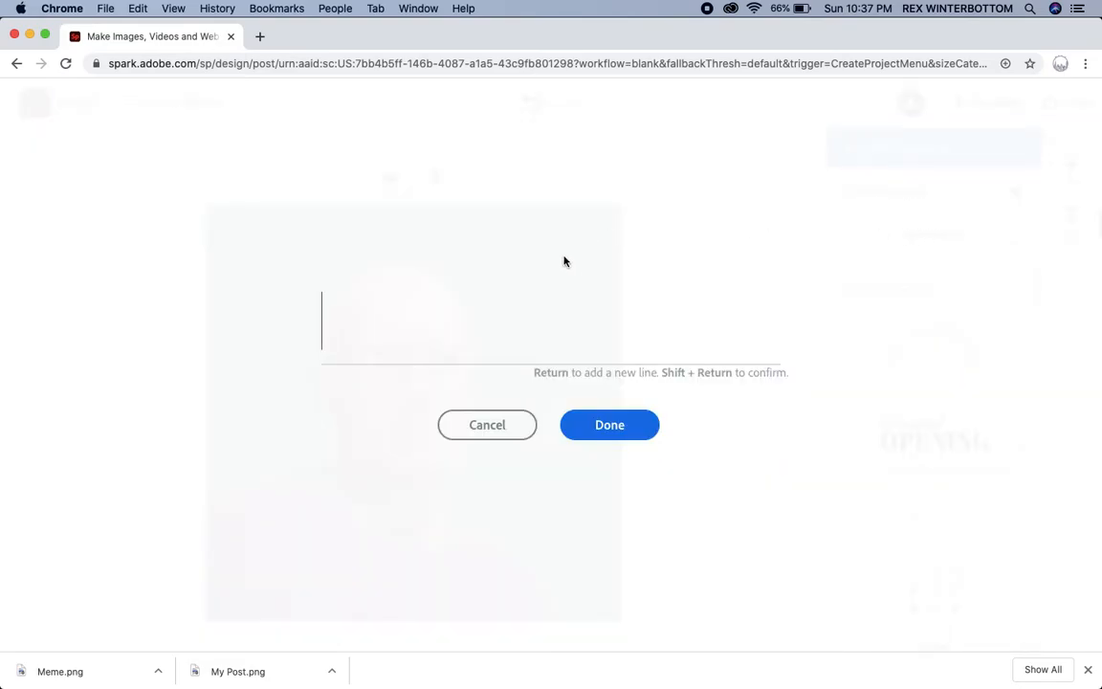
pyautogui.write('when te')
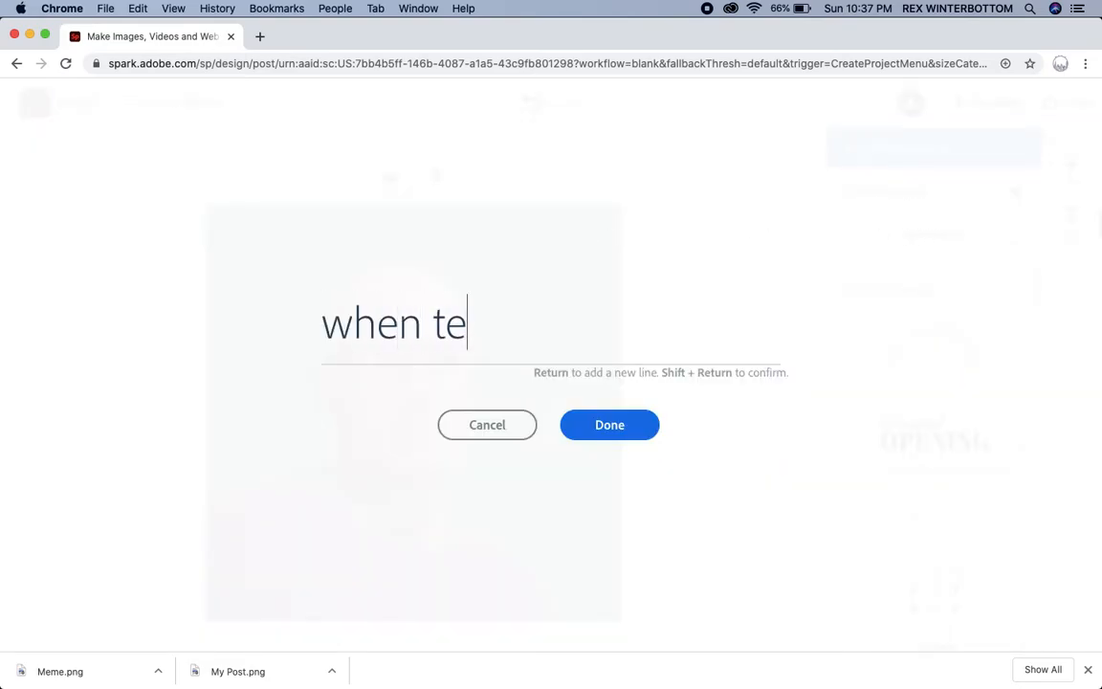
pyautogui.write('acher sez')
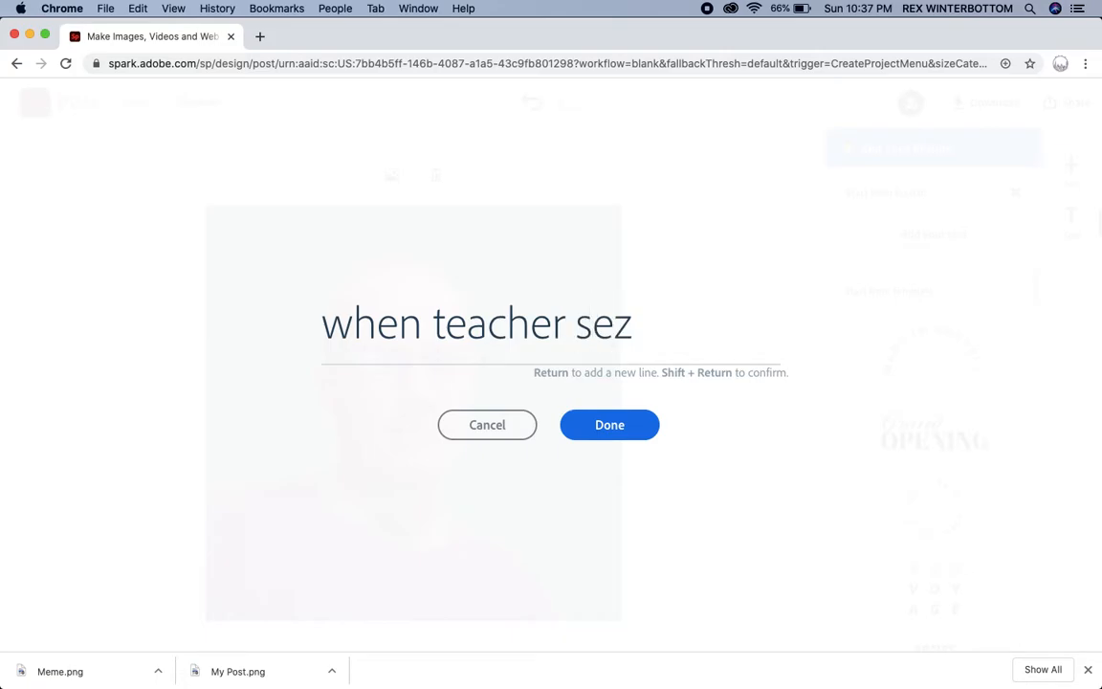
pyautogui.click(604, 426)
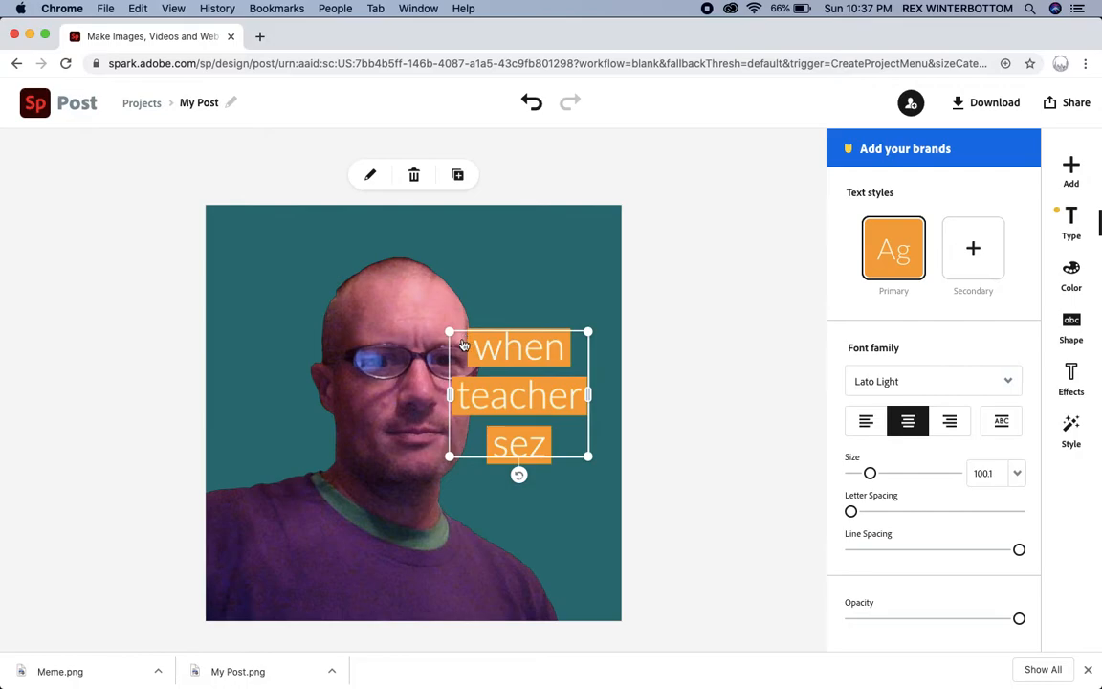
# - Reshape the "when teacher sez" caption into a single line and place it above the head near the image's upper-left corner
pyautogui.moveTo(452, 335); pyautogui.dragTo(225, 225)
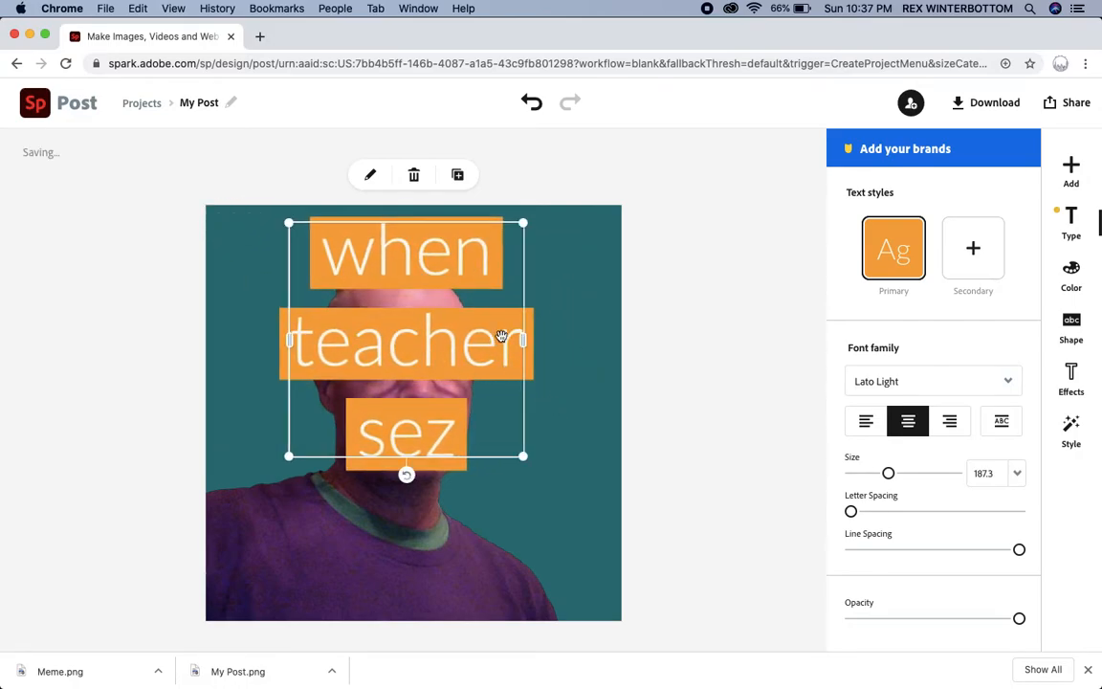
pyautogui.moveTo(291, 344); pyautogui.dragTo(218, 345)
pyautogui.moveTo(524, 458); pyautogui.dragTo(600, 289)
pyautogui.moveTo(348, 253); pyautogui.dragTo(272, 255)
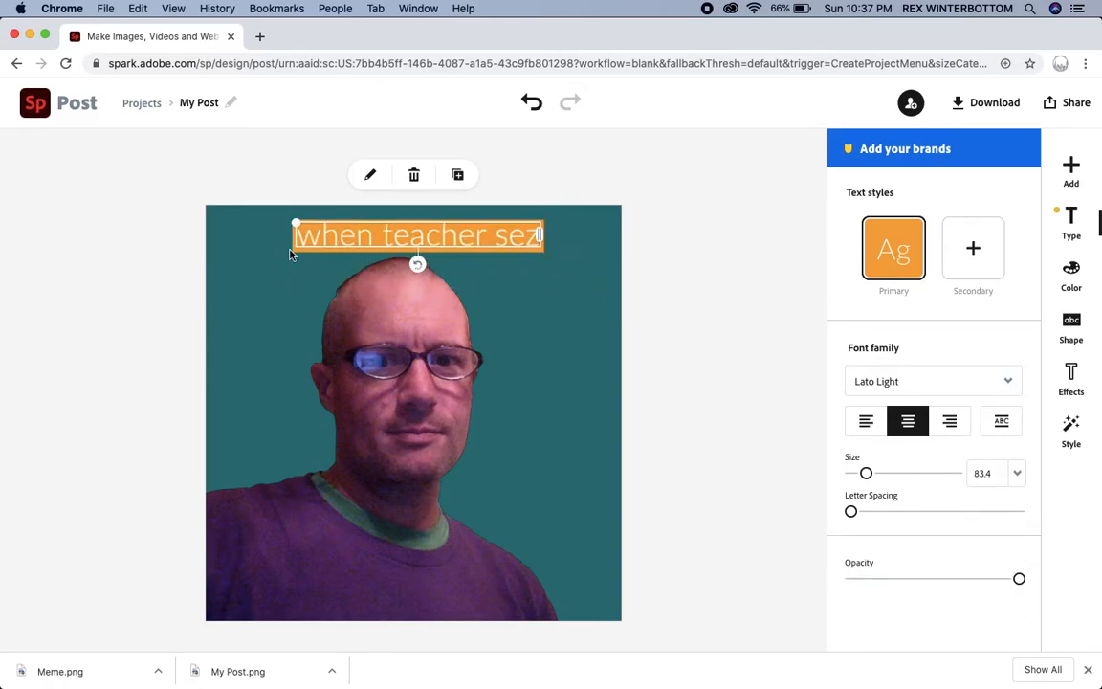
pyautogui.moveTo(393, 239); pyautogui.dragTo(337, 246)
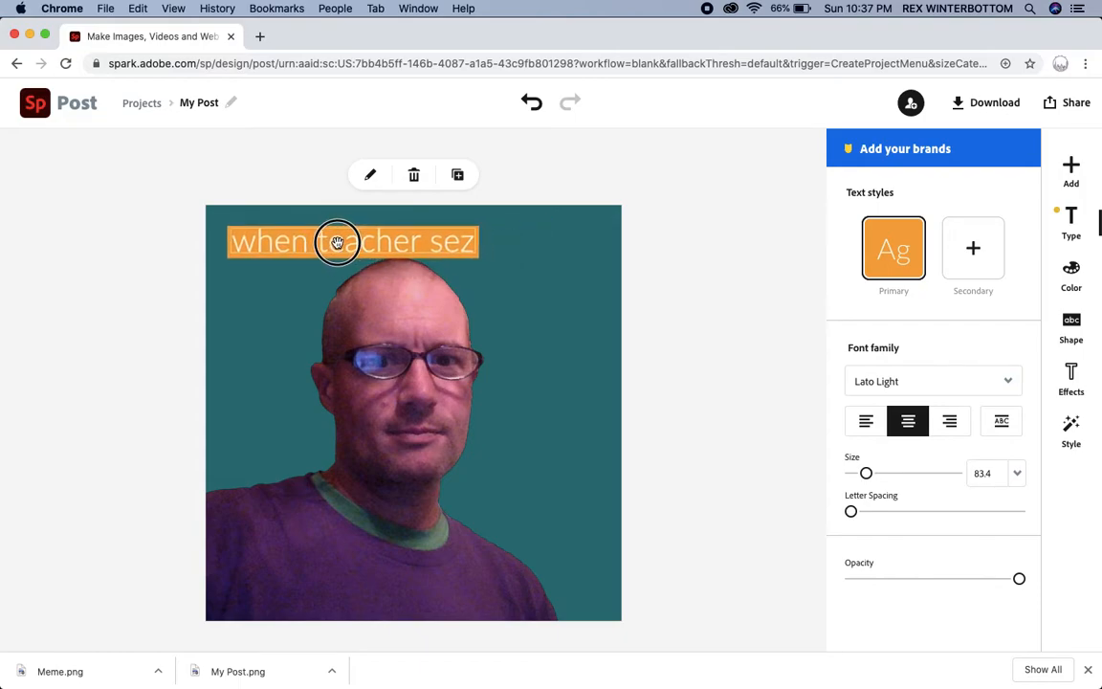
# - Enlarge the one-line caption to a size of about 122.8 and center it across the top of the image
pyautogui.moveTo(479, 251); pyautogui.dragTo(593, 249)
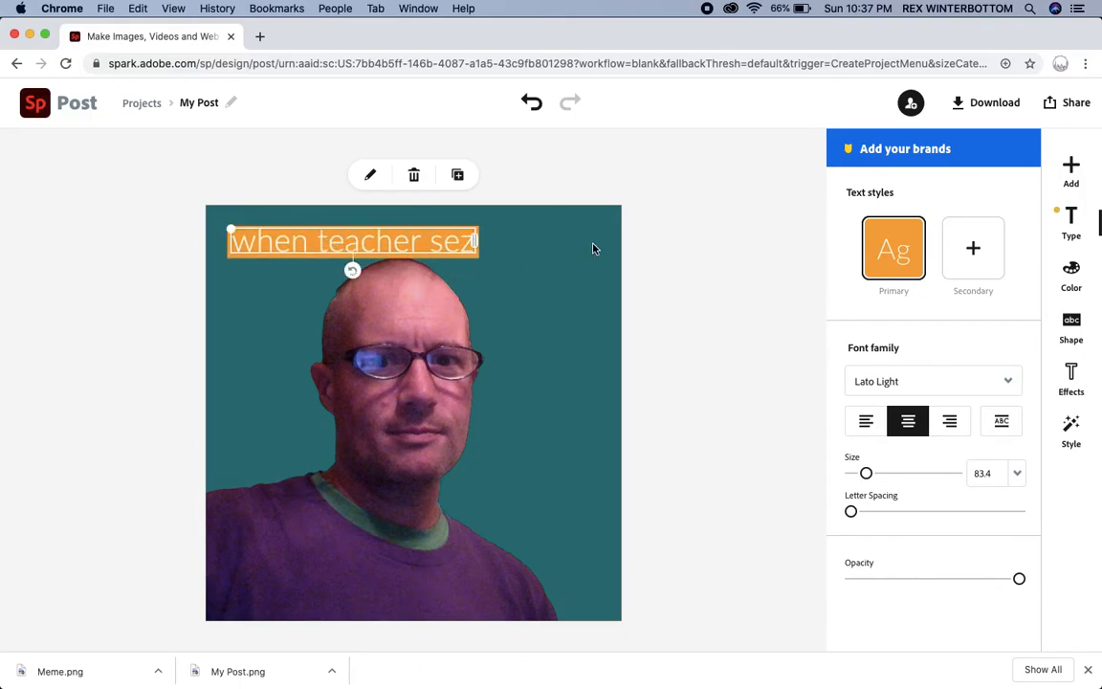
pyautogui.click(473, 261)
pyautogui.moveTo(473, 248); pyautogui.dragTo(590, 275)
pyautogui.moveTo(360, 257); pyautogui.dragTo(246, 217)
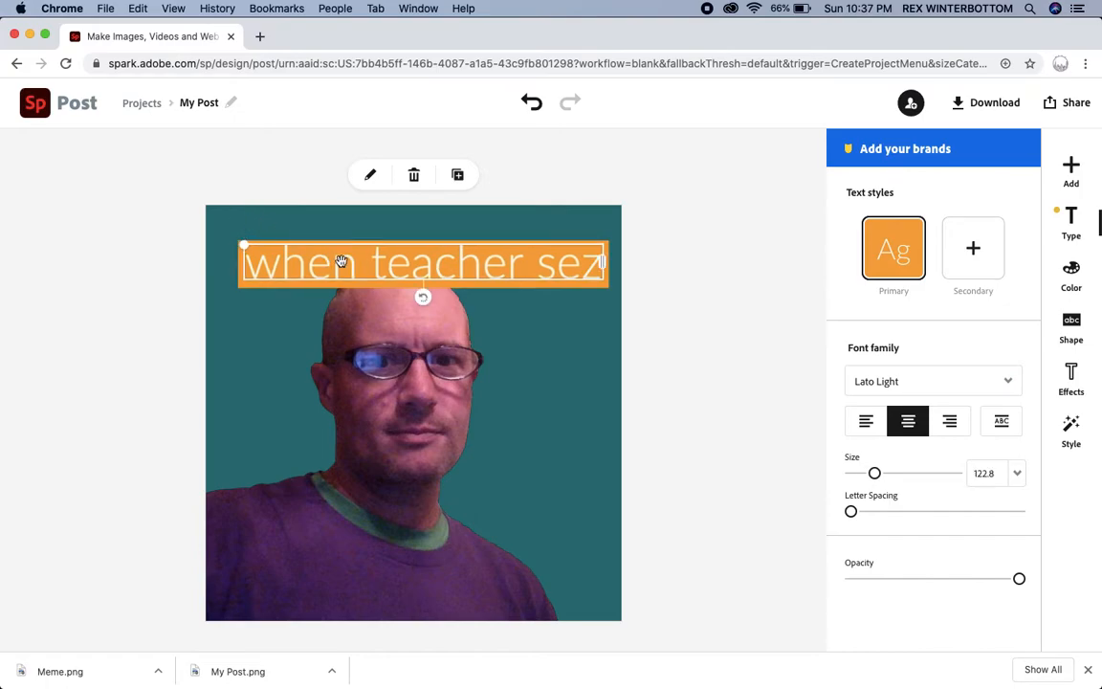
pyautogui.moveTo(352, 255); pyautogui.dragTo(349, 248)
pyautogui.moveTo(353, 249); pyautogui.dragTo(349, 246)
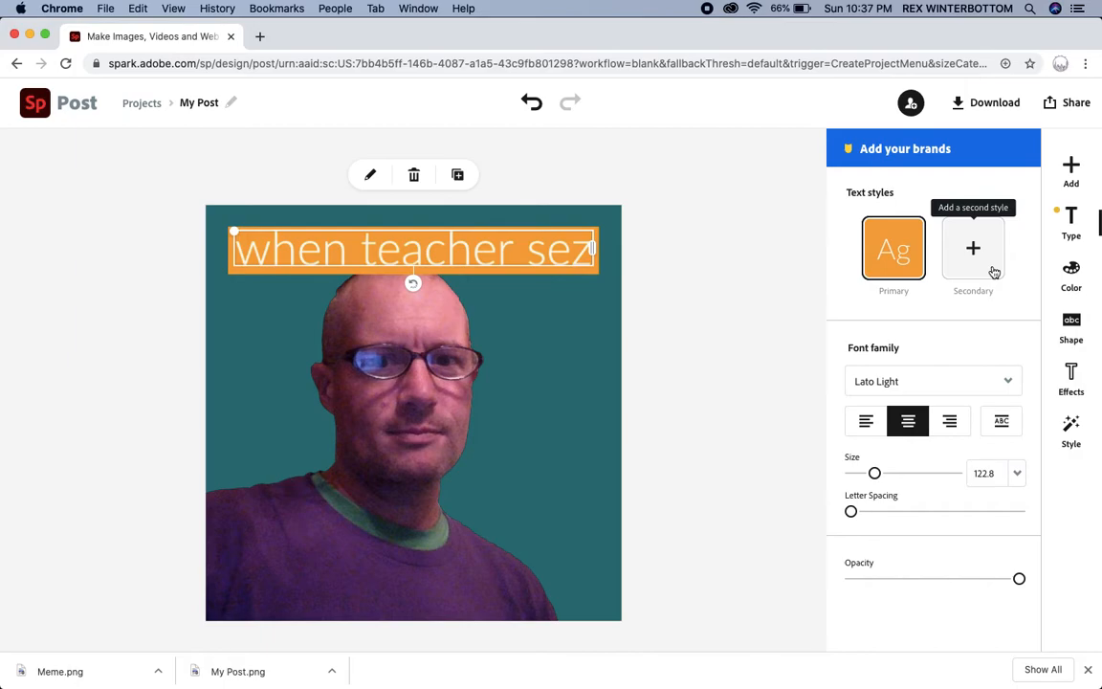
# - Try suggested color pairs on the caption and set dark brown text on a light aqua backing
pyautogui.click(1071, 271)
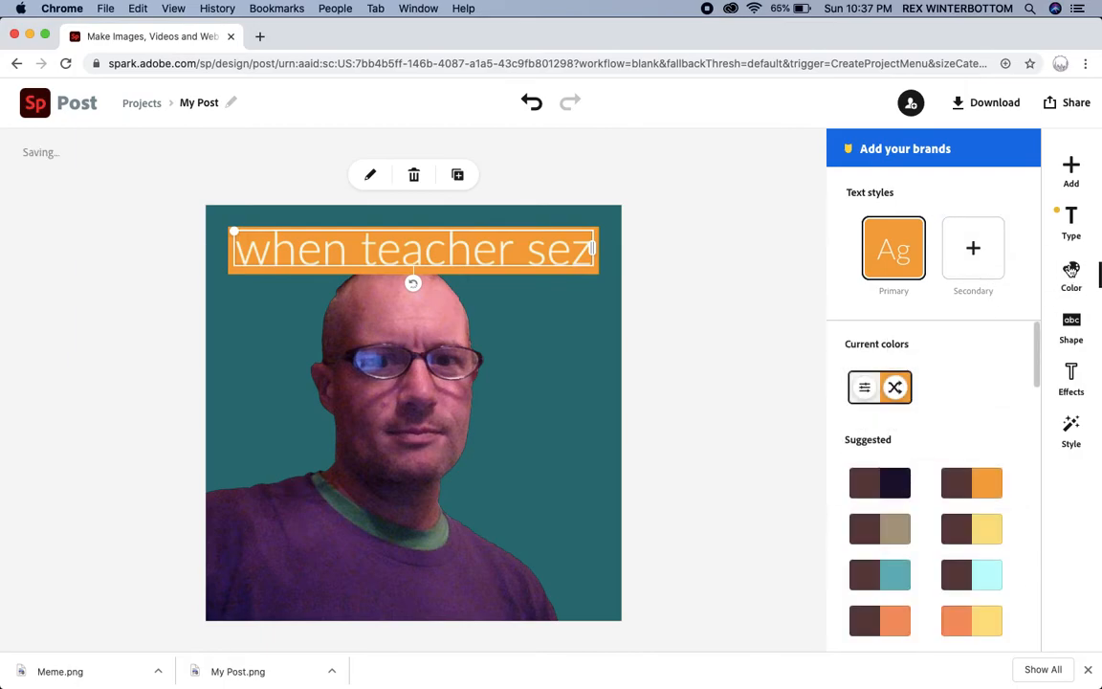
pyautogui.scroll(-3, 961, 542)
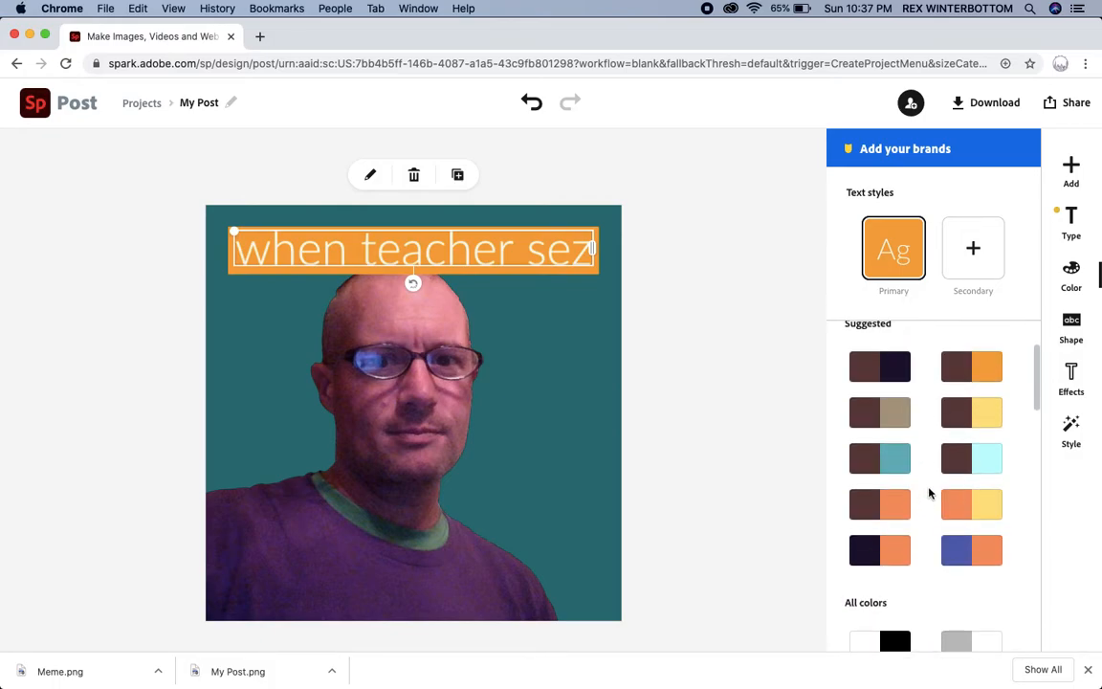
pyautogui.click(975, 553)
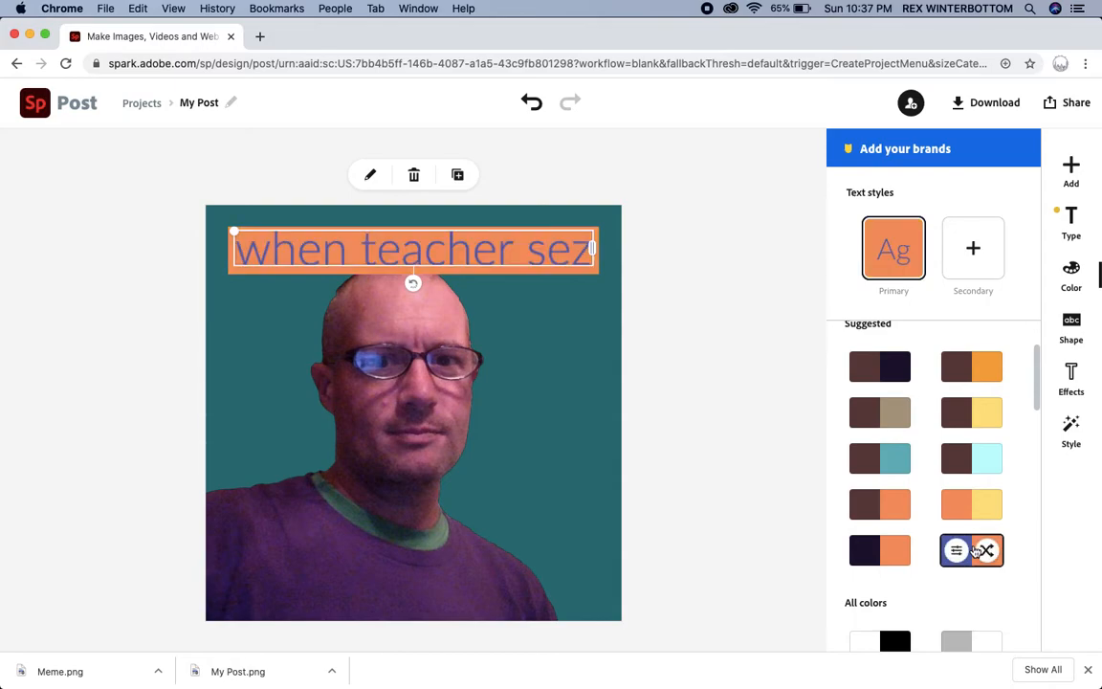
pyautogui.click(968, 504)
pyautogui.click(975, 462)
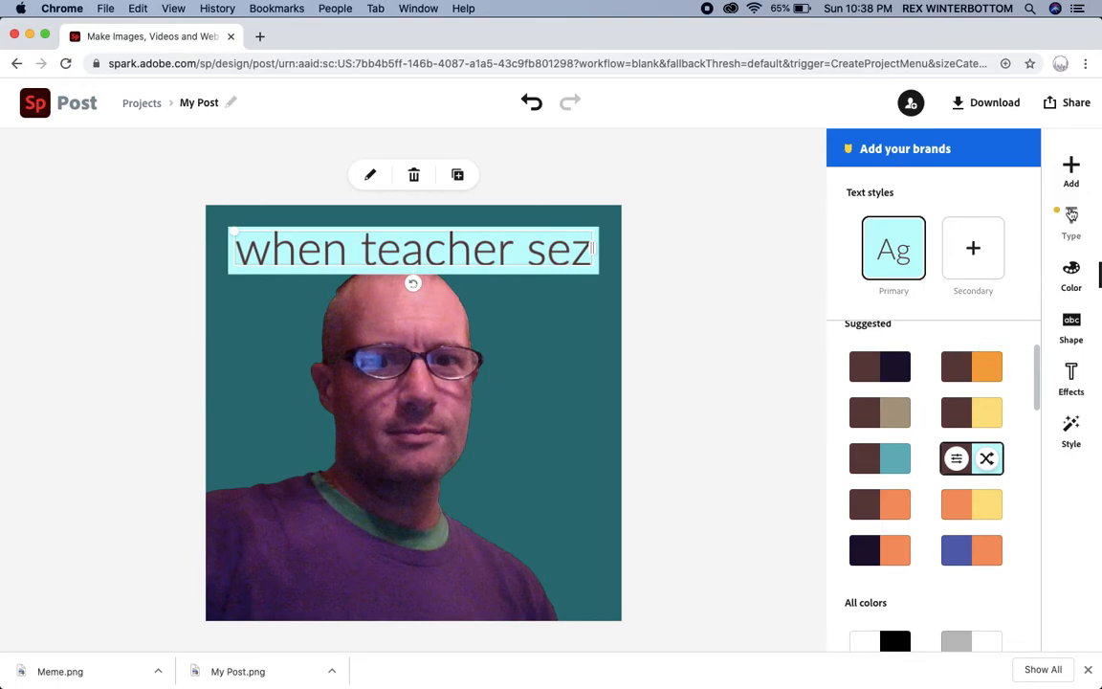
# - Change the caption's font to Abril Fatface Regular and check it with the text deselected
pyautogui.click(1072, 215)
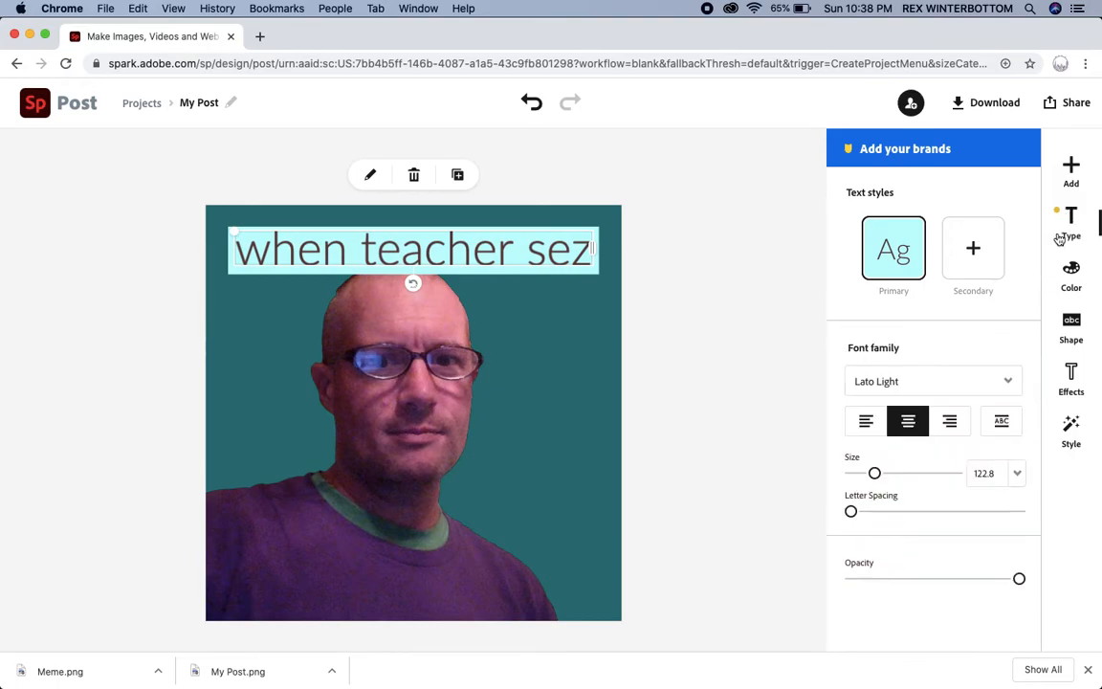
pyautogui.click(1007, 383)
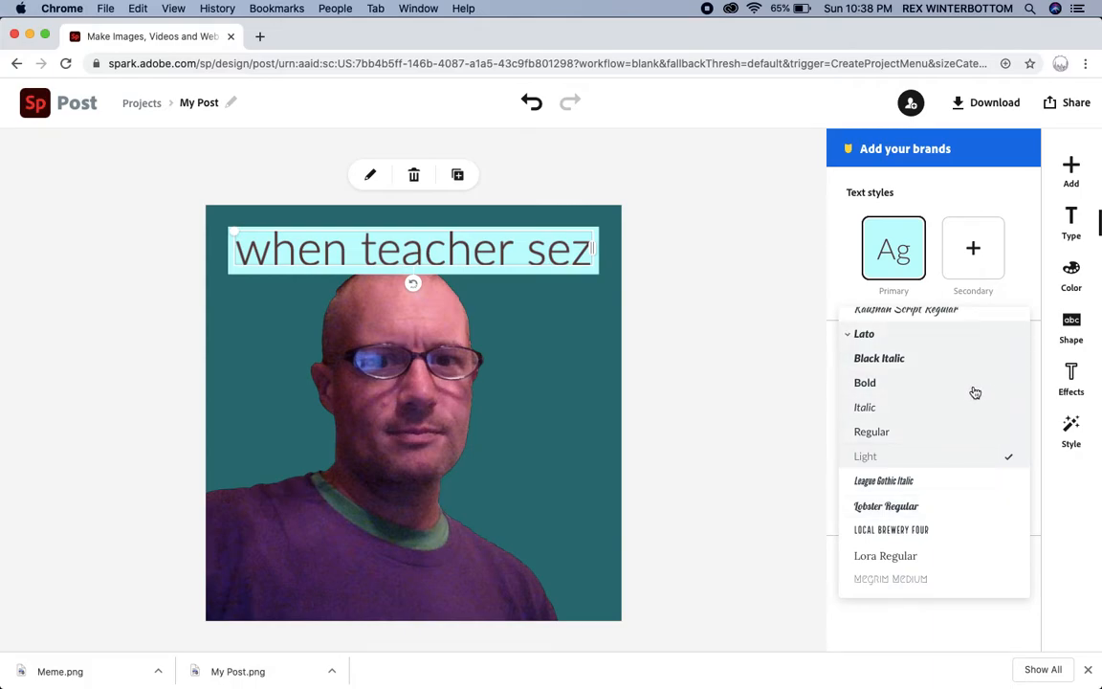
pyautogui.scroll(5, 974, 392)
pyautogui.scroll(2, 974, 392)
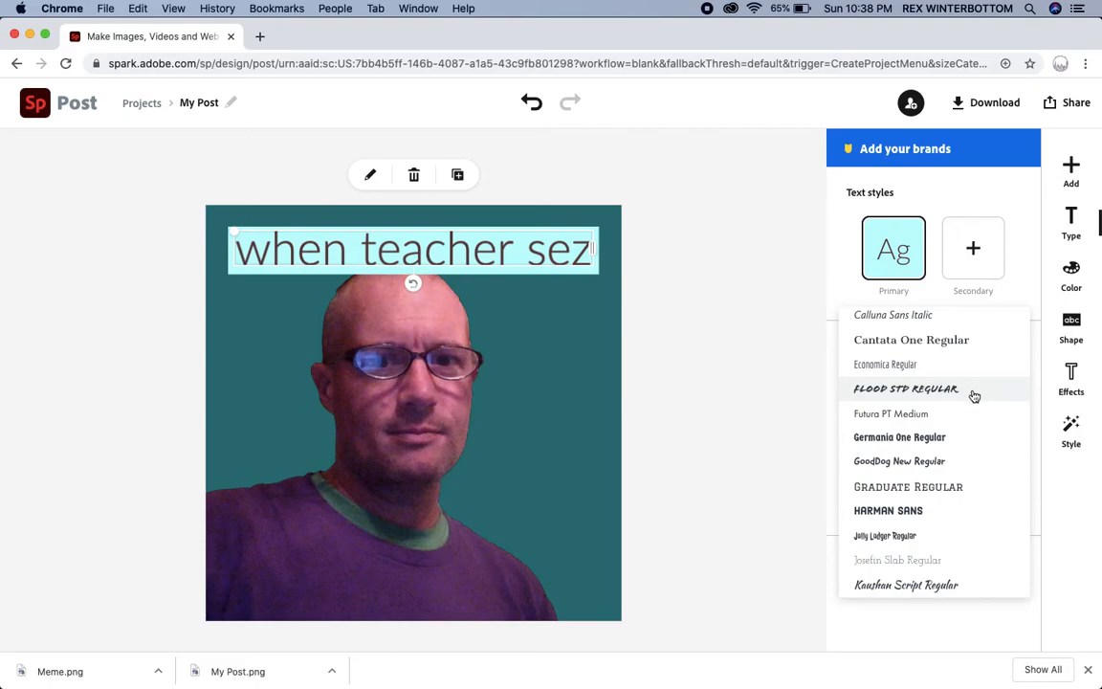
pyautogui.scroll(6, 974, 395)
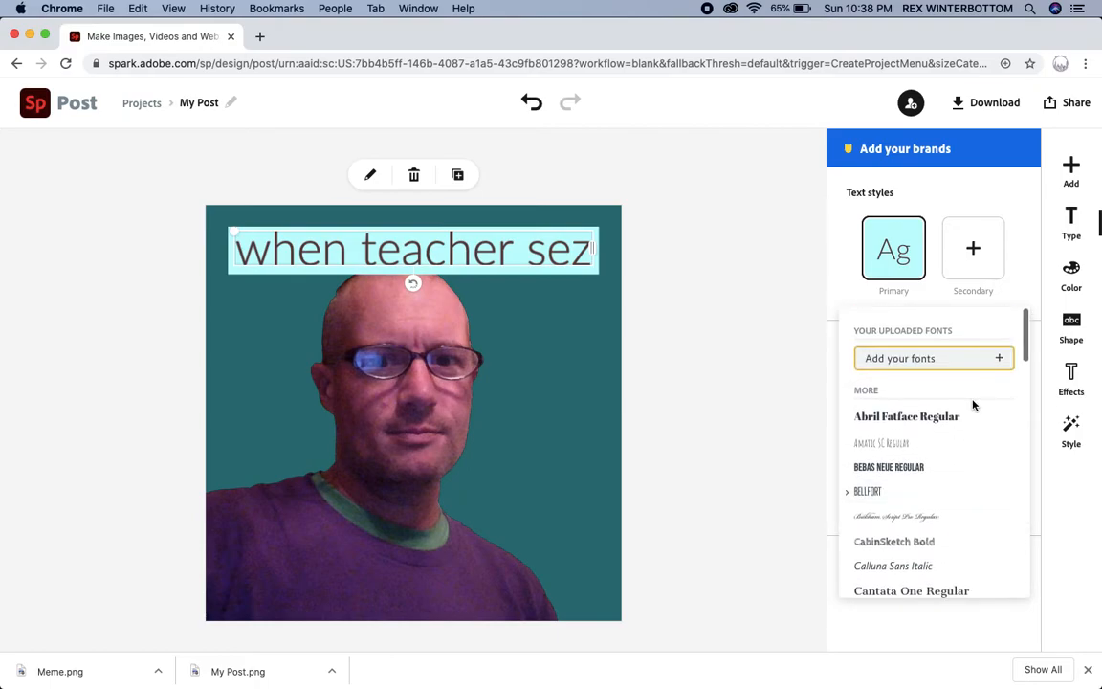
pyautogui.click(956, 420)
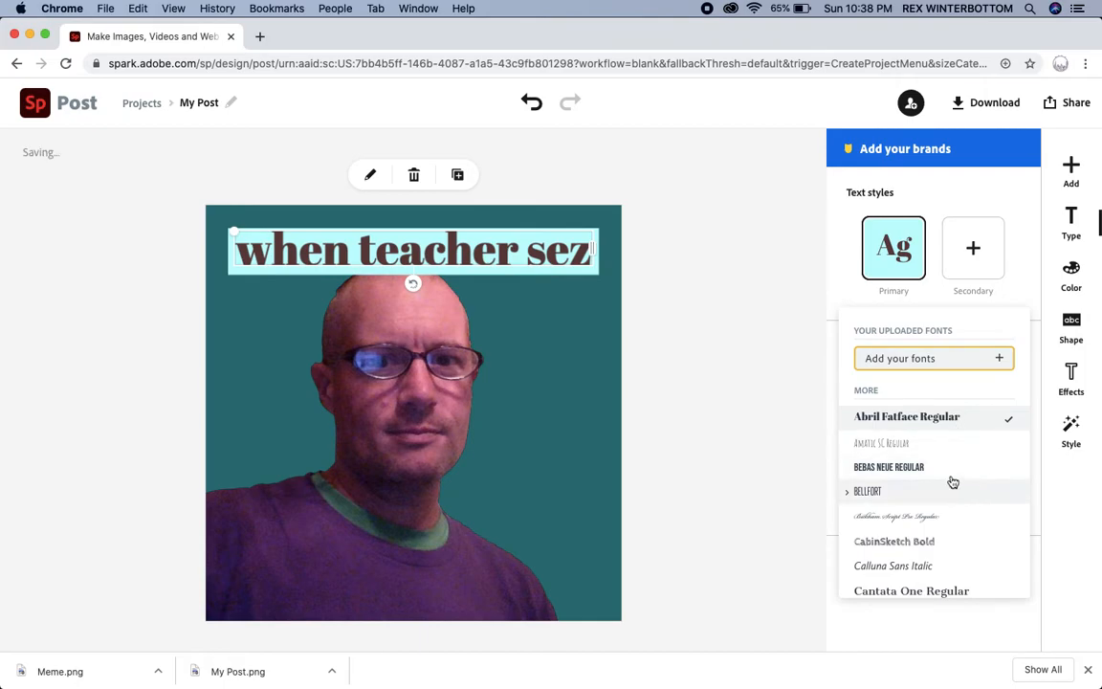
pyautogui.click(583, 391)
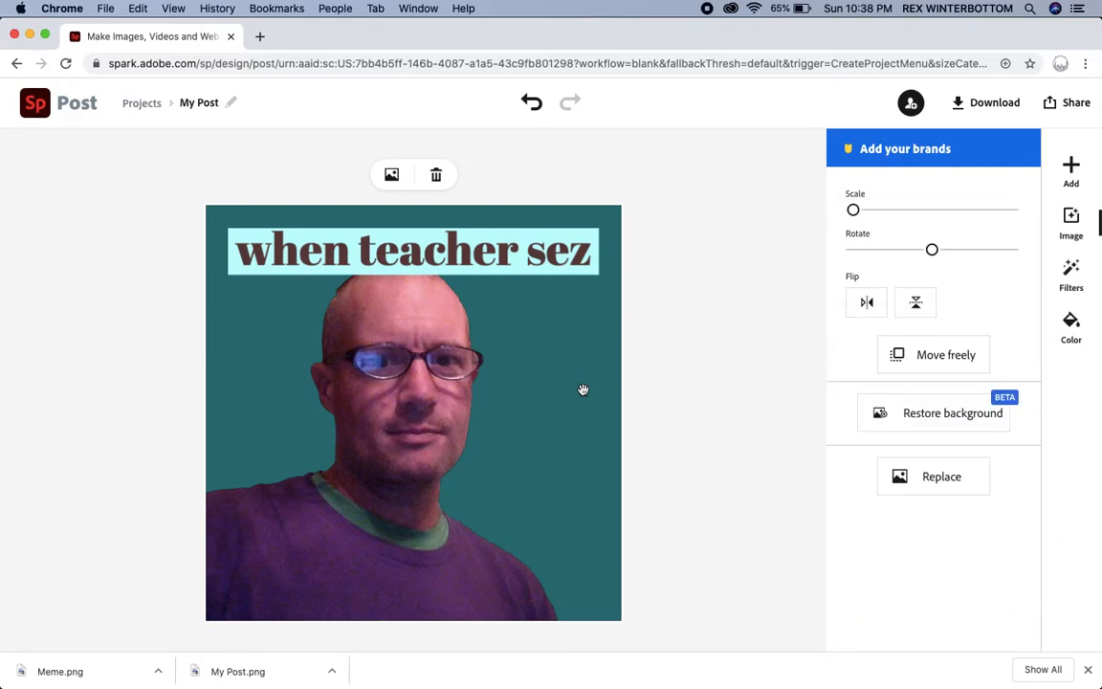
# - Look through the backing shapes and give the "when teacher sez" caption the solid folded ribbon banner
pyautogui.click(562, 238)
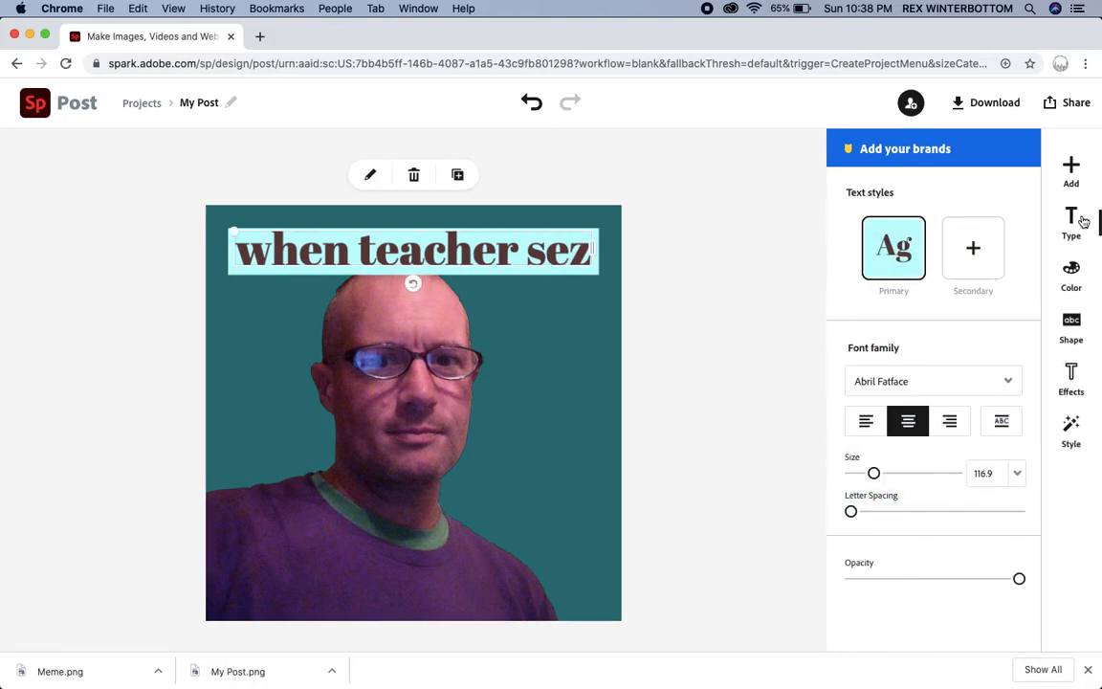
pyautogui.click(1073, 335)
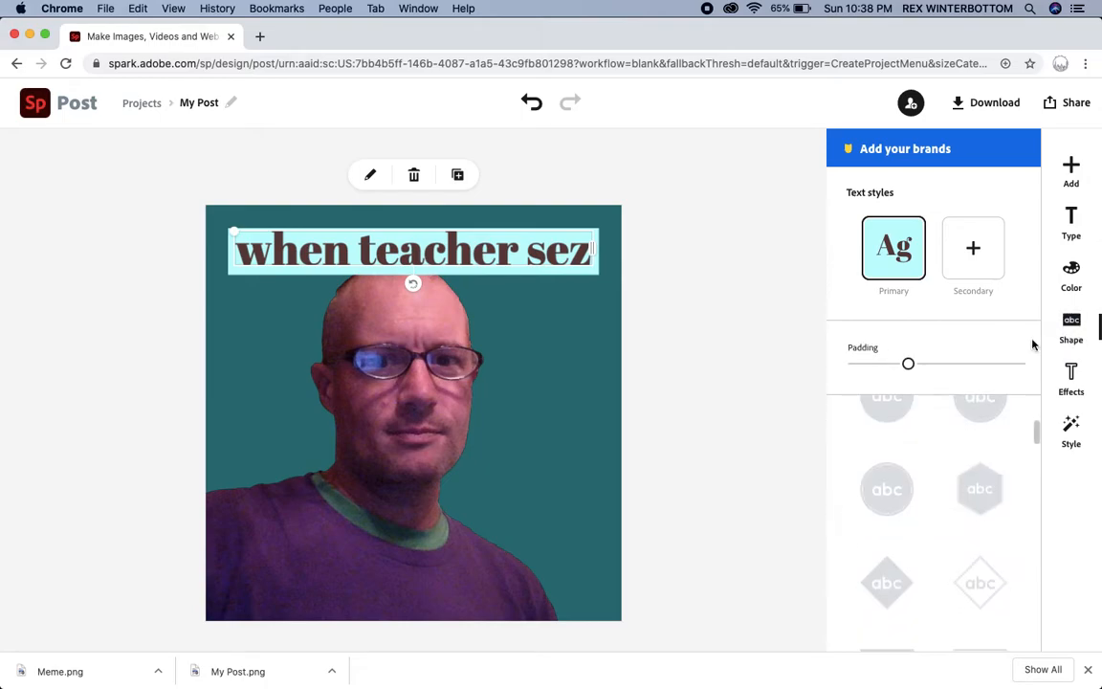
pyautogui.scroll(3, 1008, 465)
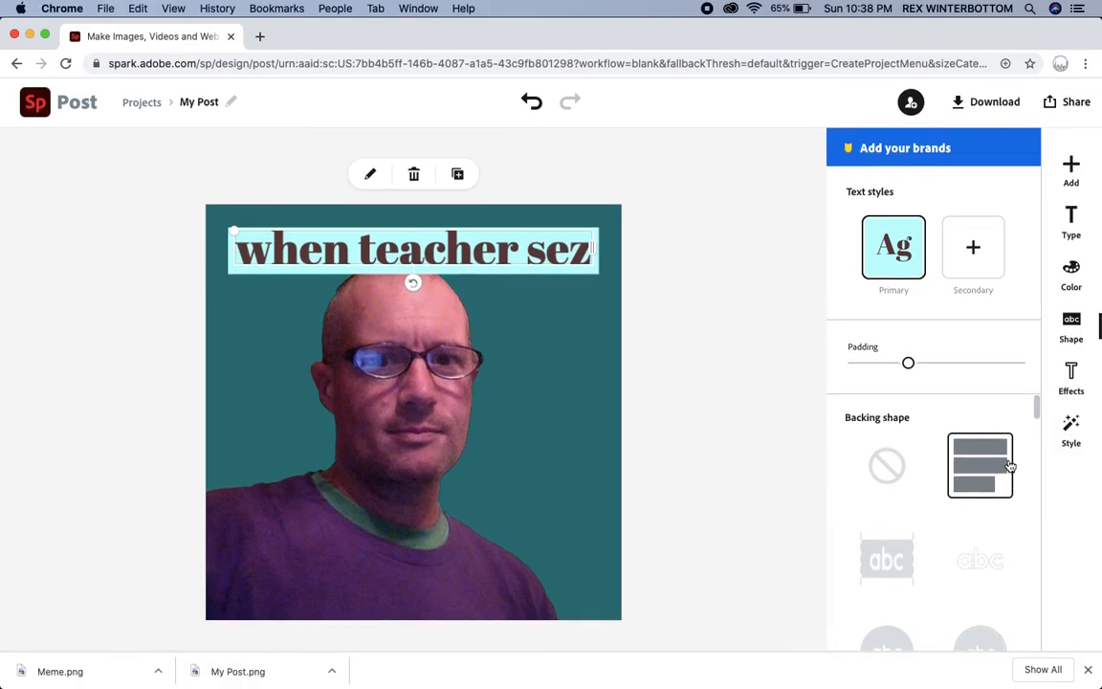
pyautogui.scroll(-5, 1008, 467)
pyautogui.scroll(-5, 1009, 473)
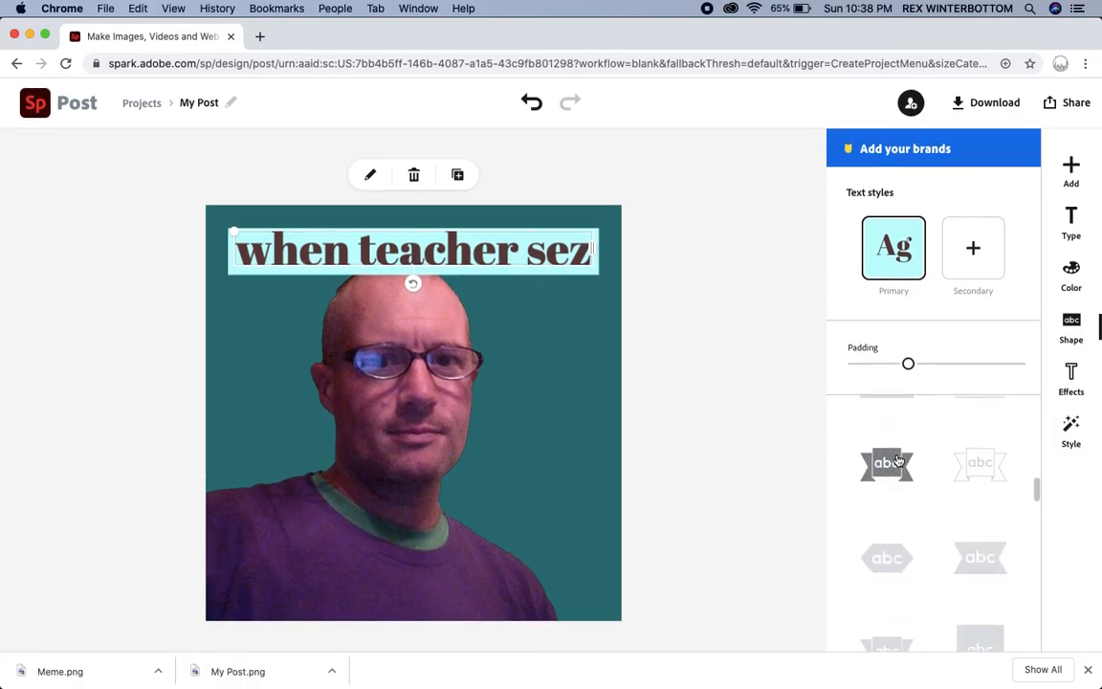
pyautogui.click(886, 463)
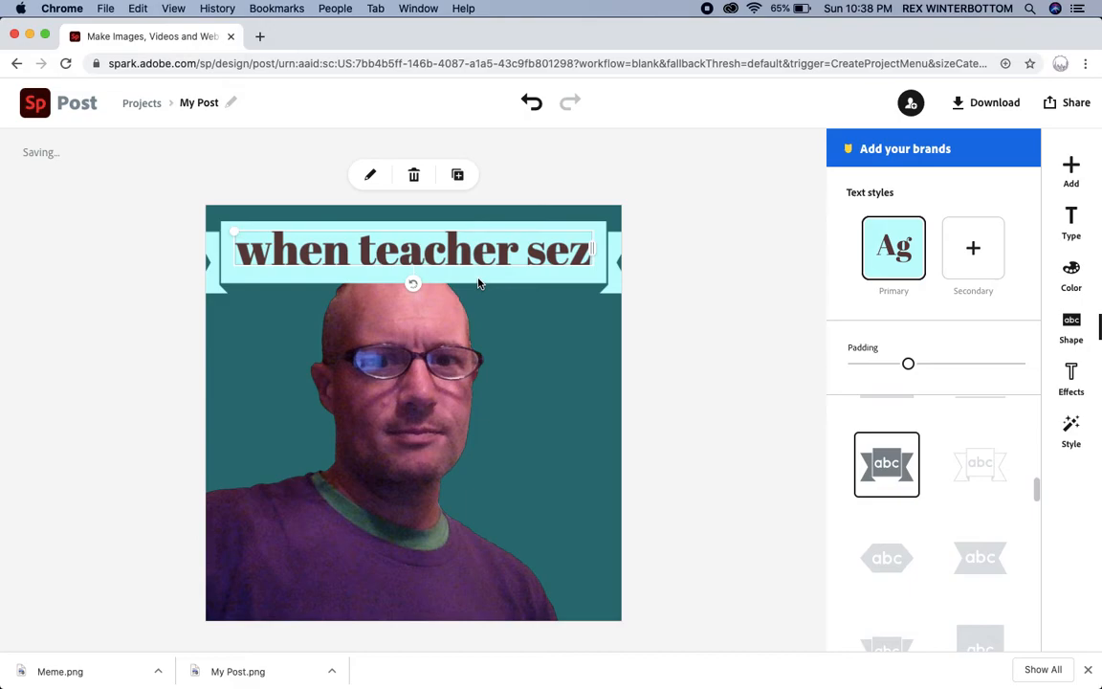
# - Shrink the ribbon caption to fit inside the image, center it above the head and set its text size to 96
pyautogui.moveTo(236, 230); pyautogui.dragTo(281, 236)
pyautogui.moveTo(531, 274); pyautogui.dragTo(500, 276)
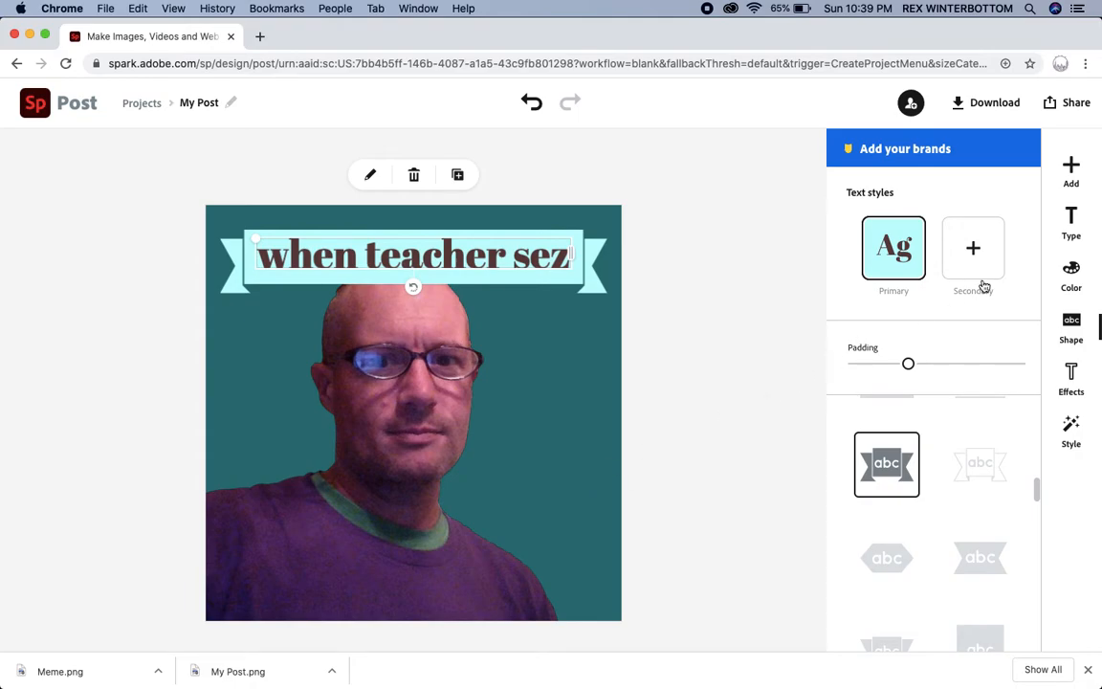
pyautogui.click(1070, 222)
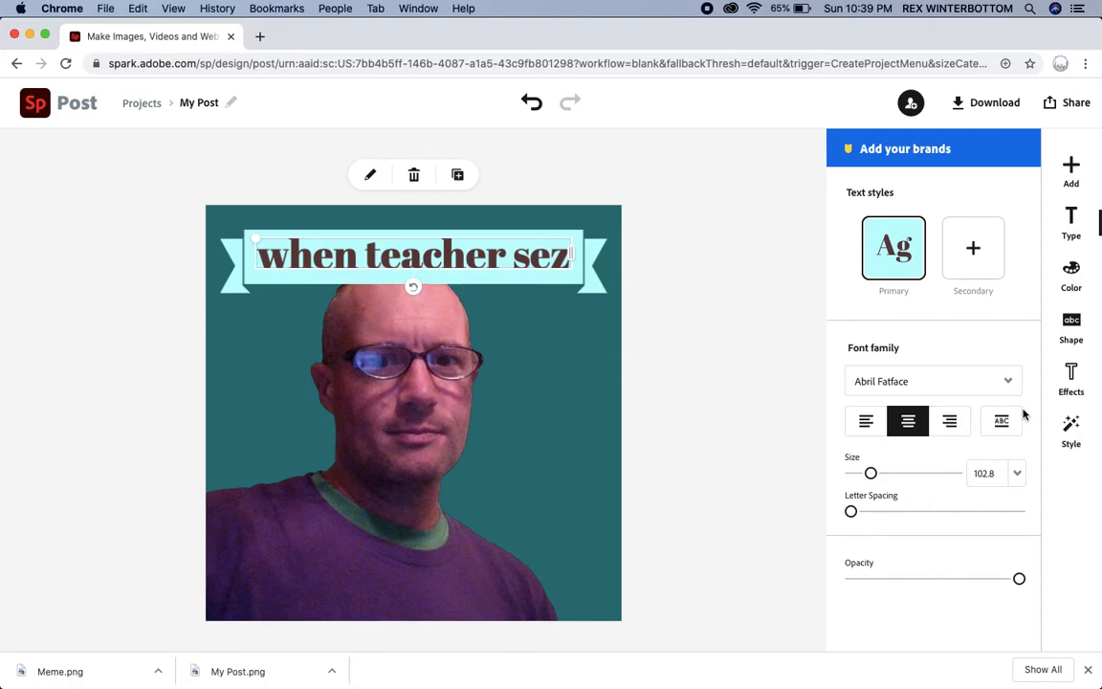
pyautogui.click(996, 473)
pyautogui.write('96')
pyautogui.press('Return')
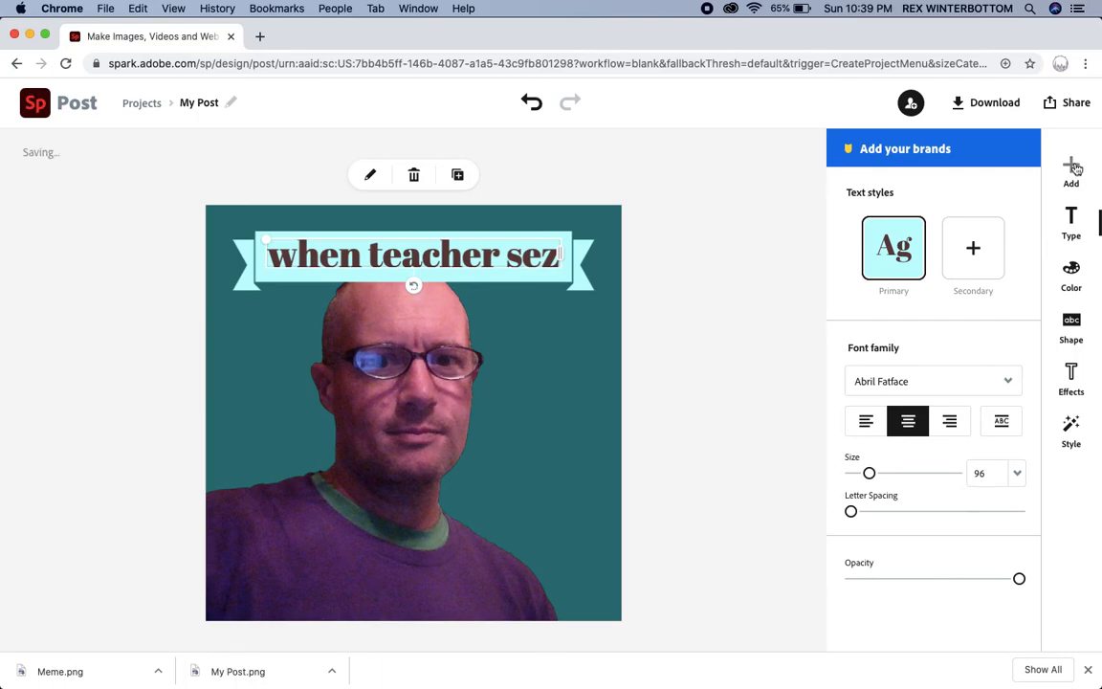
# - Add a second text caption from scratch reading "You can do it!"
pyautogui.click(1072, 168)
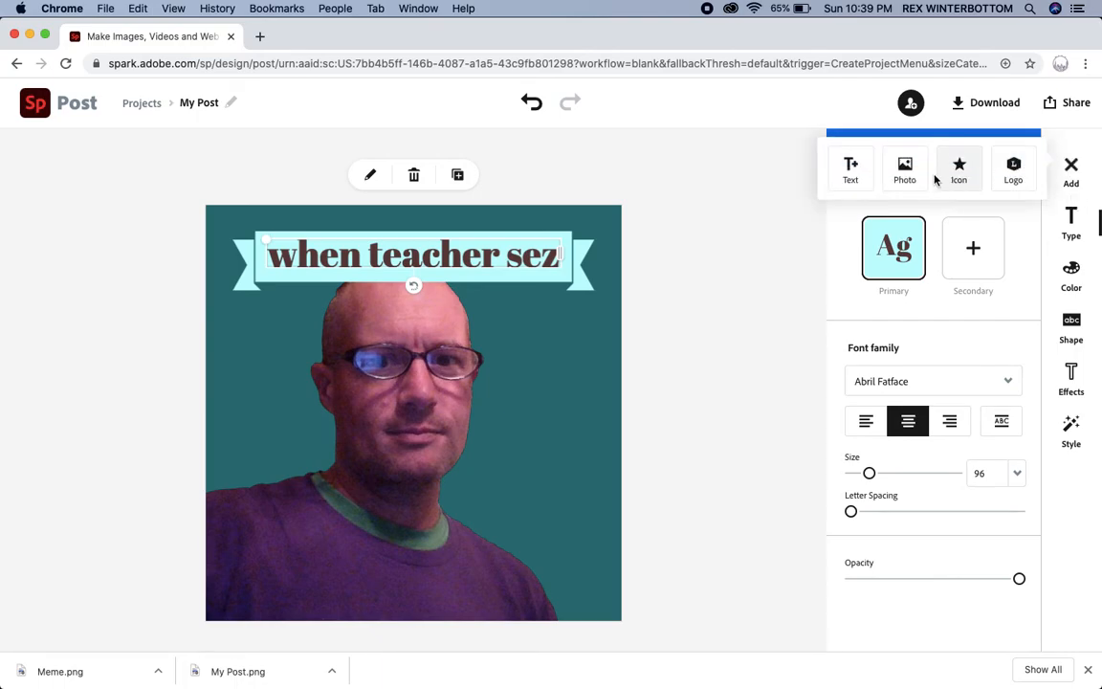
pyautogui.click(859, 177)
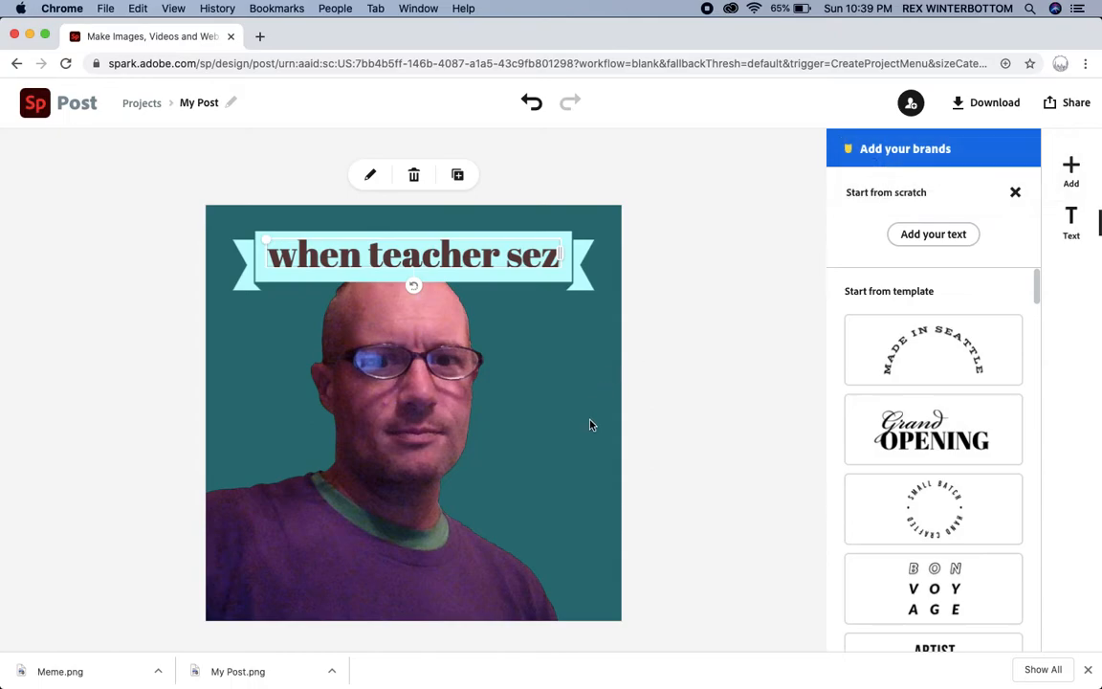
pyautogui.click(947, 234)
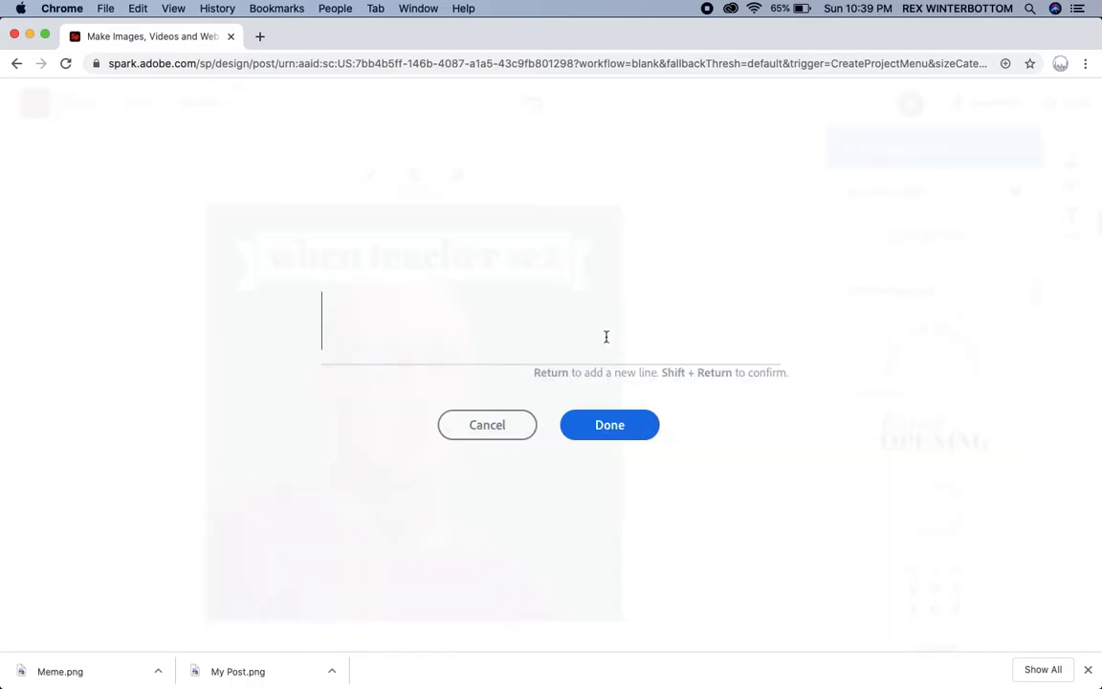
pyautogui.write('You can do ')
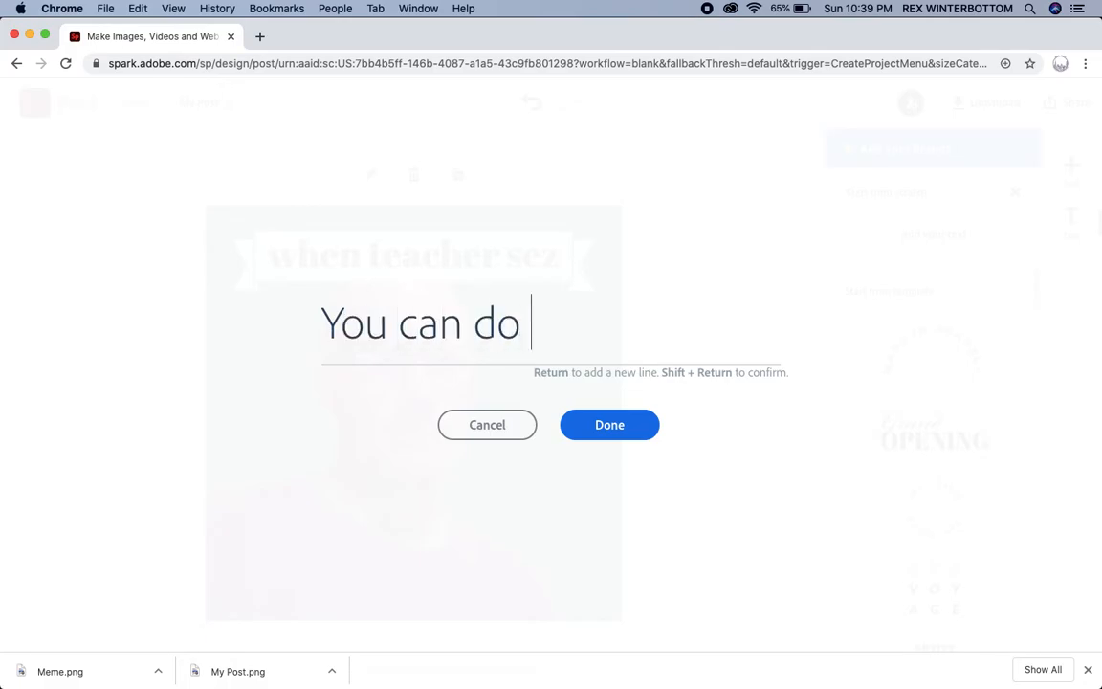
pyautogui.write('it!')
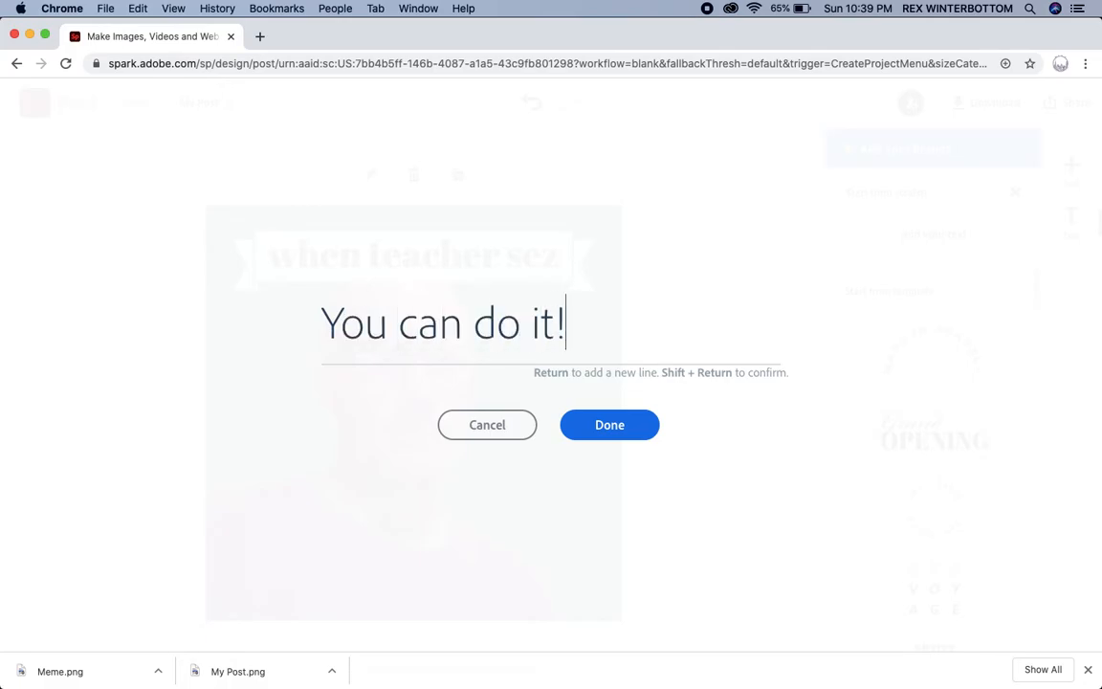
pyautogui.click(579, 433)
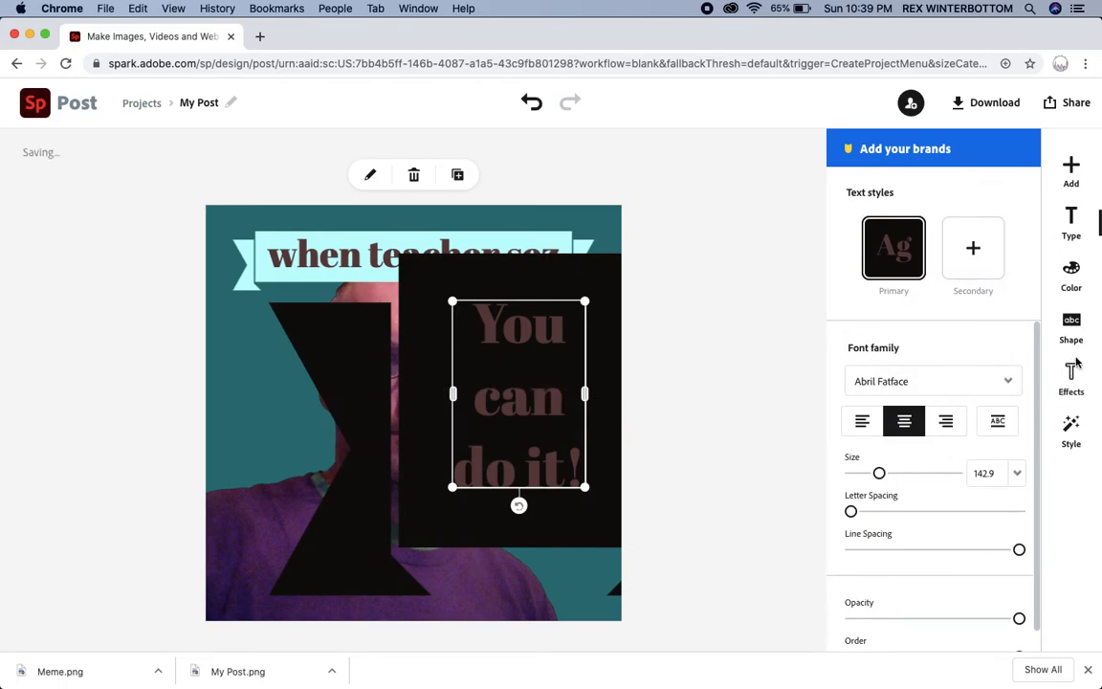
# - Give the "You can do it!" caption the solid backing shape with pointed left and right ends
pyautogui.click(1072, 328)
pyautogui.scroll(-3, 967, 584)
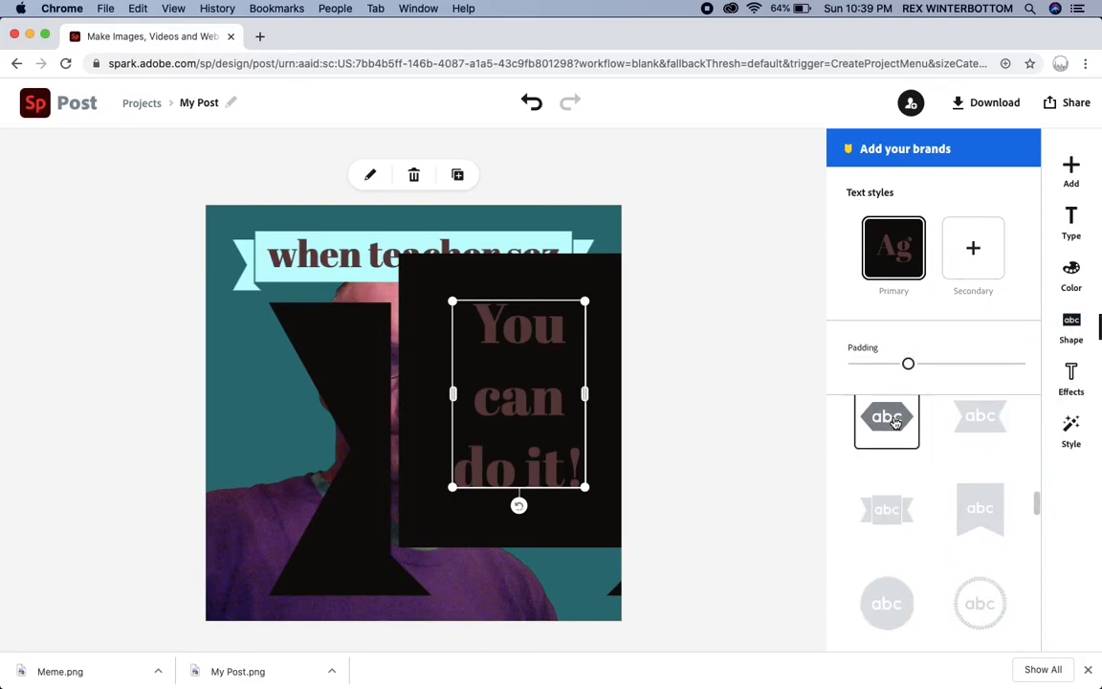
pyautogui.click(896, 420)
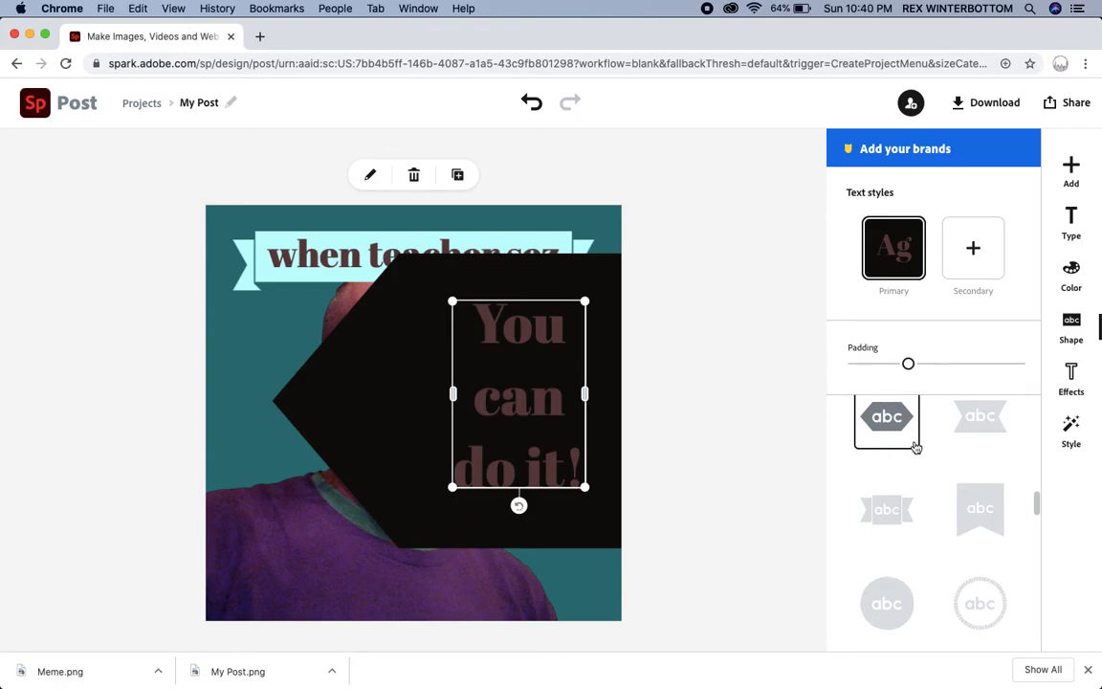
pyautogui.scroll(10, 916, 446)
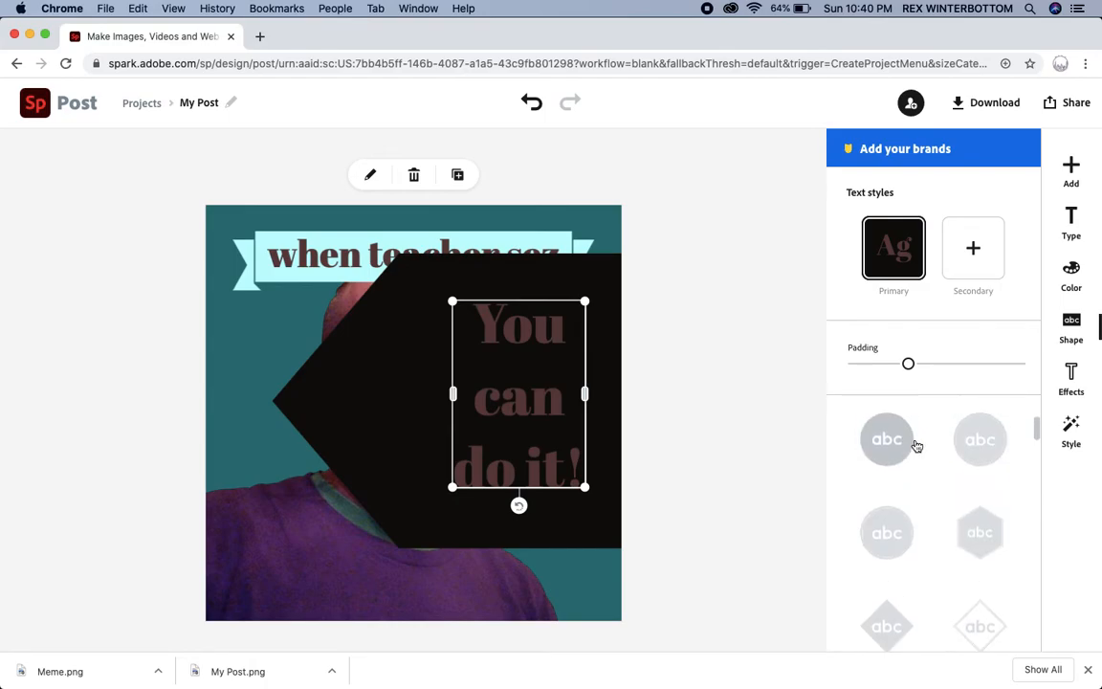
# - Change the "You can do it!" caption's font to Myriad Hebrew Bold
pyautogui.click(1073, 240)
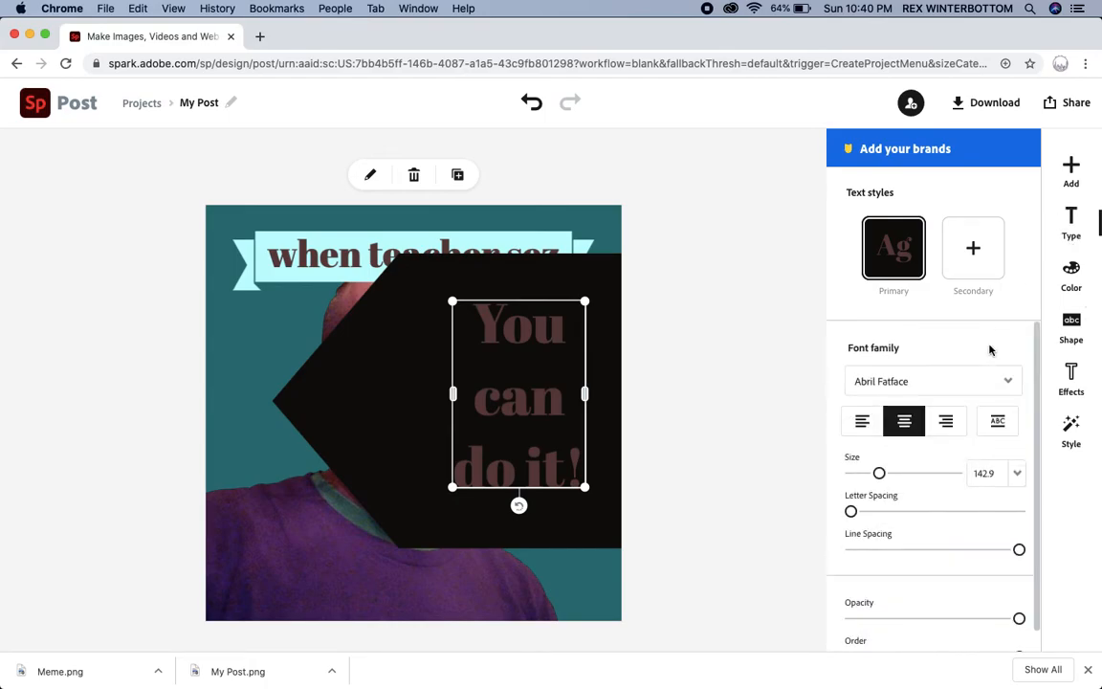
pyautogui.click(965, 383)
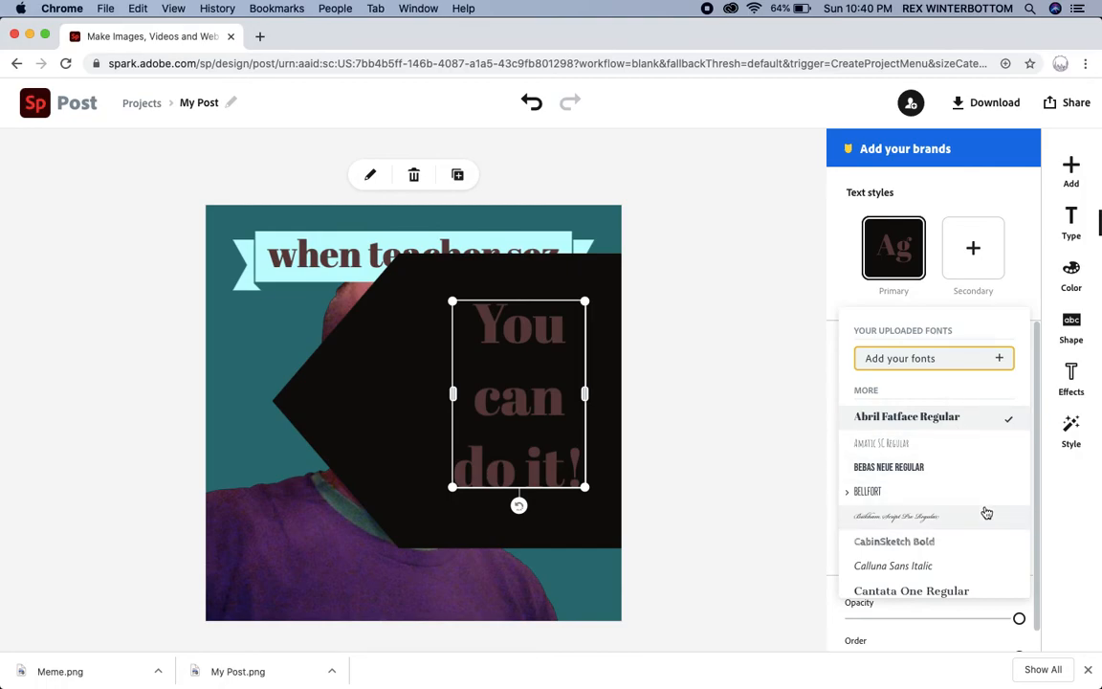
pyautogui.scroll(-5, 985, 512)
pyautogui.scroll(-4, 986, 514)
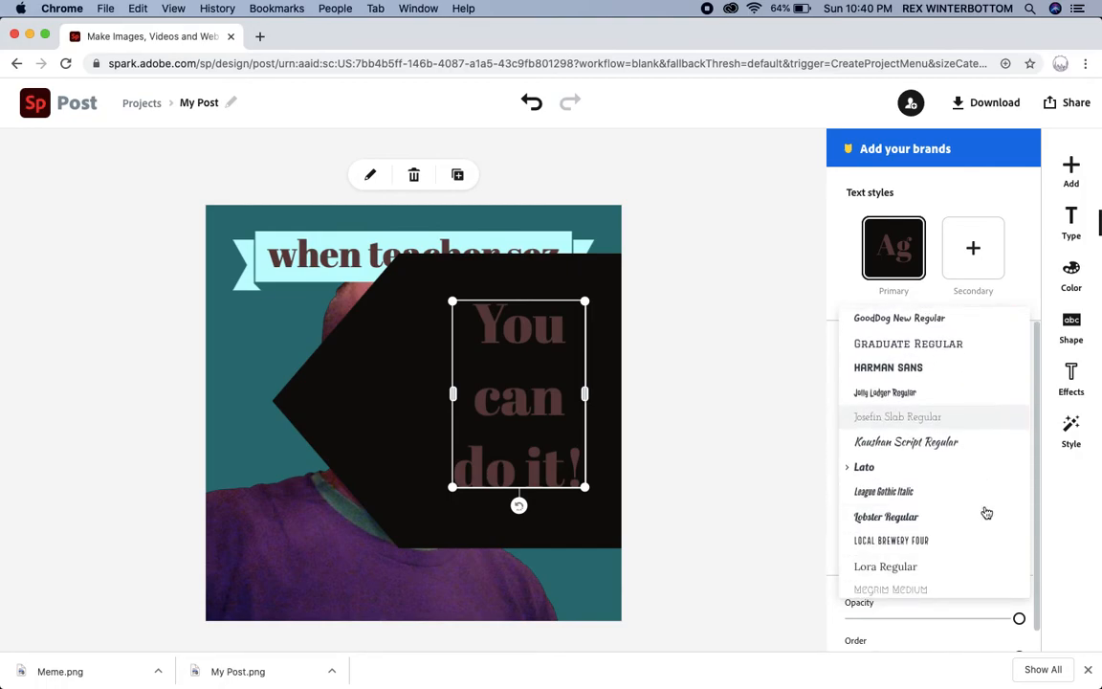
pyautogui.scroll(-2, 986, 514)
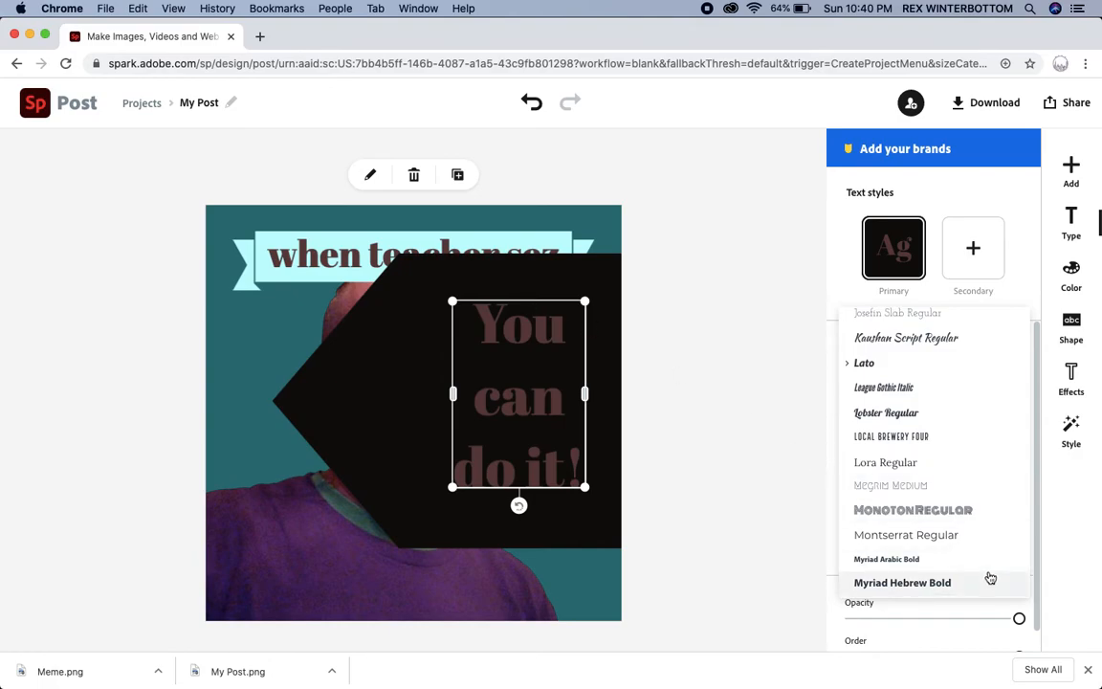
pyautogui.scroll(-3, 990, 578)
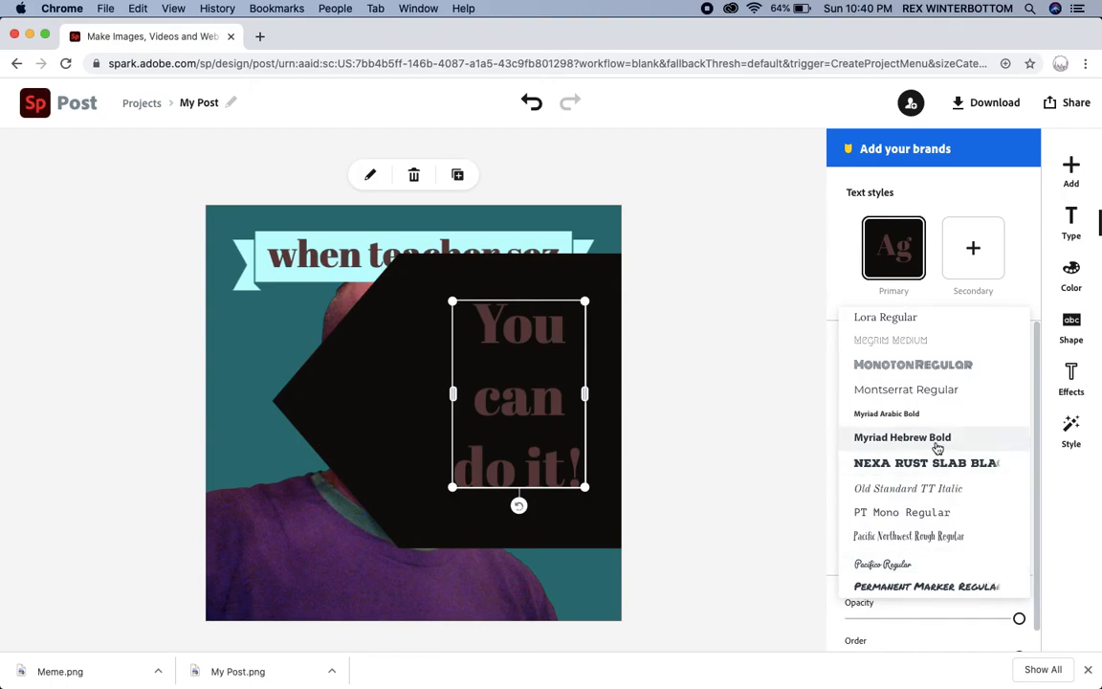
pyautogui.click(938, 446)
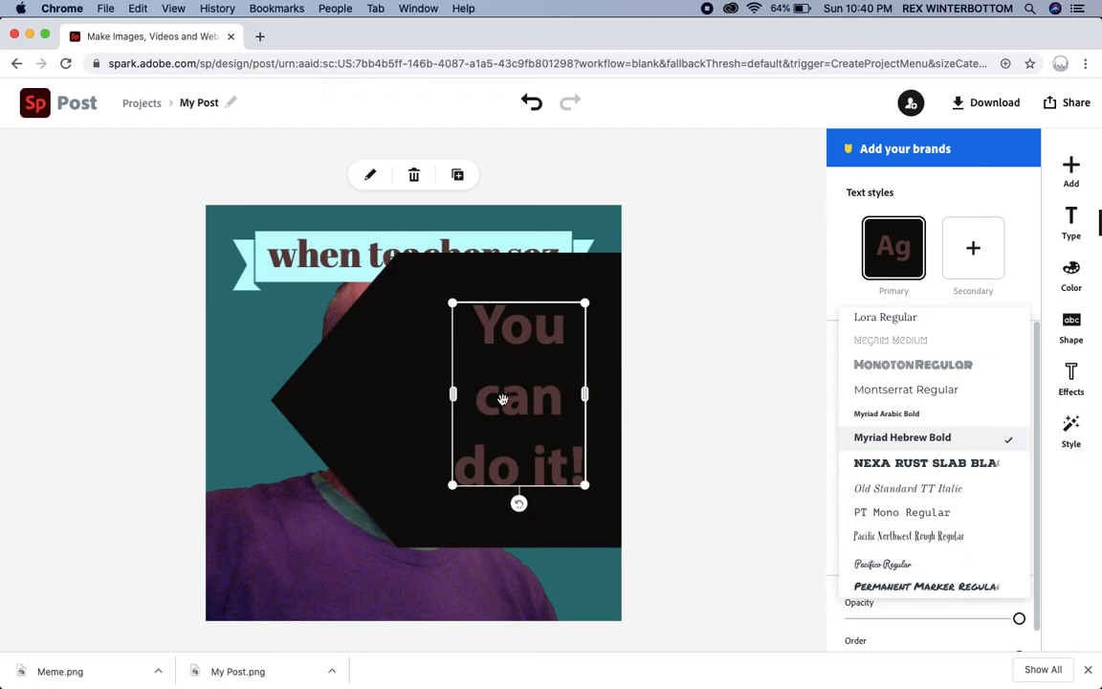
# - Try several suggested color pairs on the "You can do it!" caption and settle on black text over an orange shape
pyautogui.click(1075, 273)
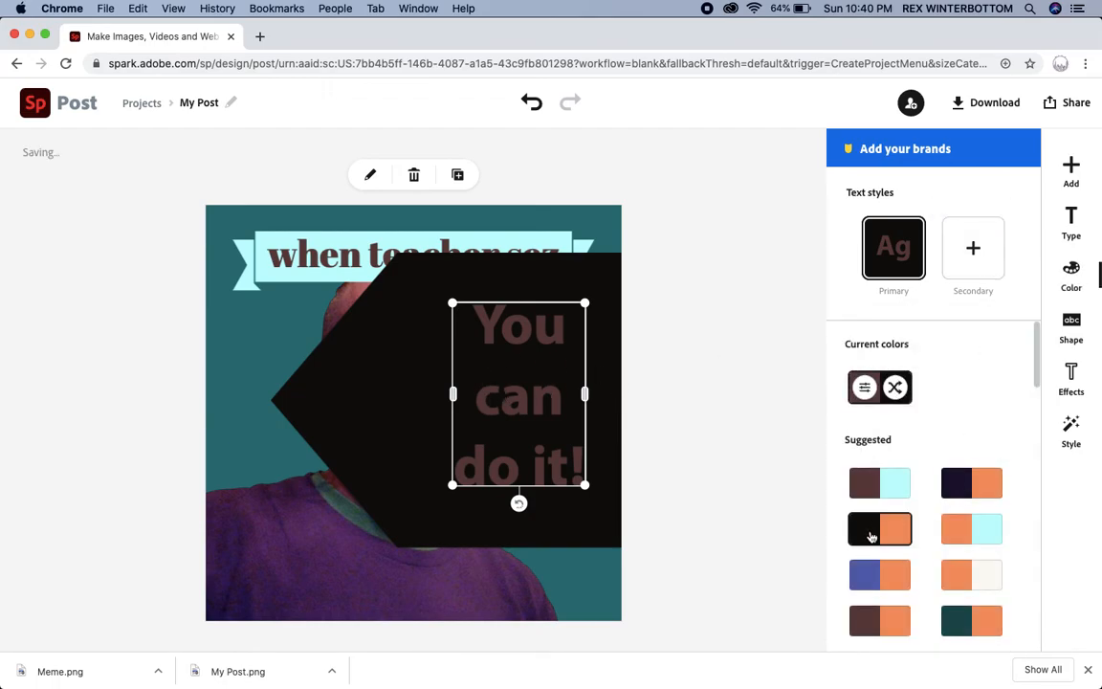
pyautogui.click(885, 584)
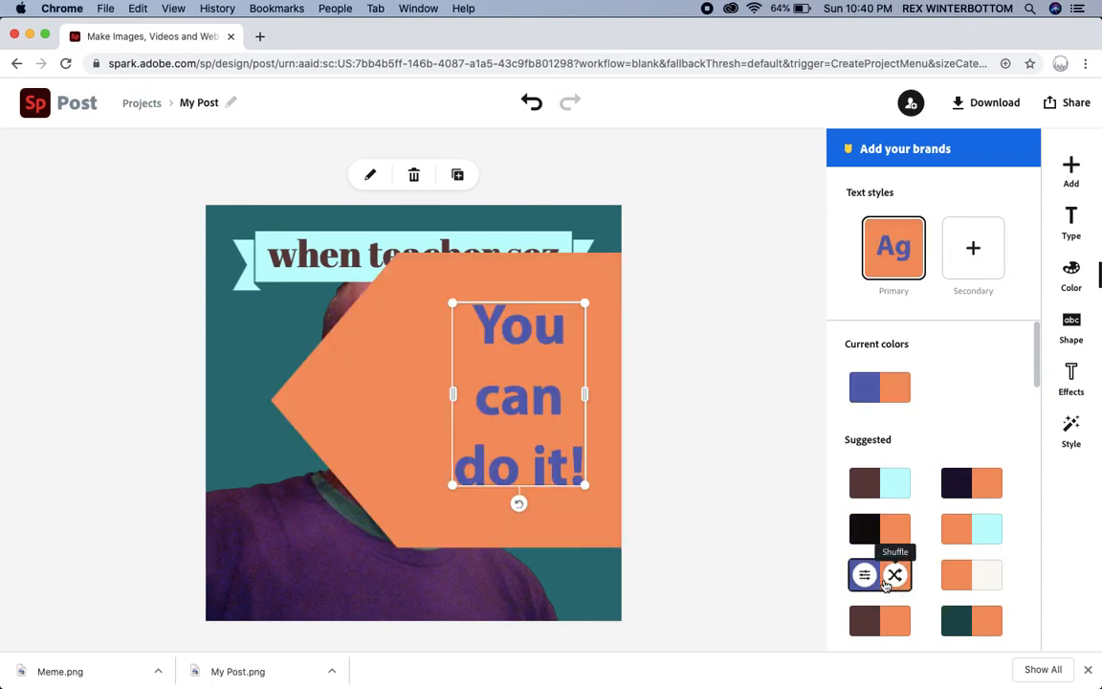
pyautogui.scroll(-5, 928, 618)
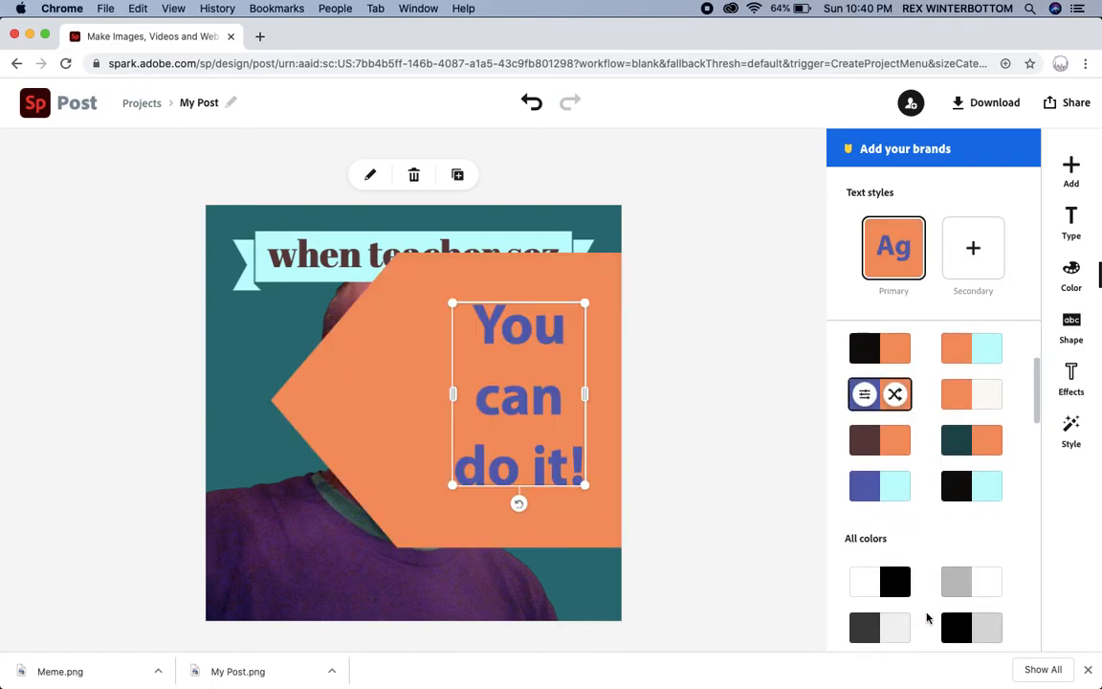
pyautogui.scroll(3, 928, 617)
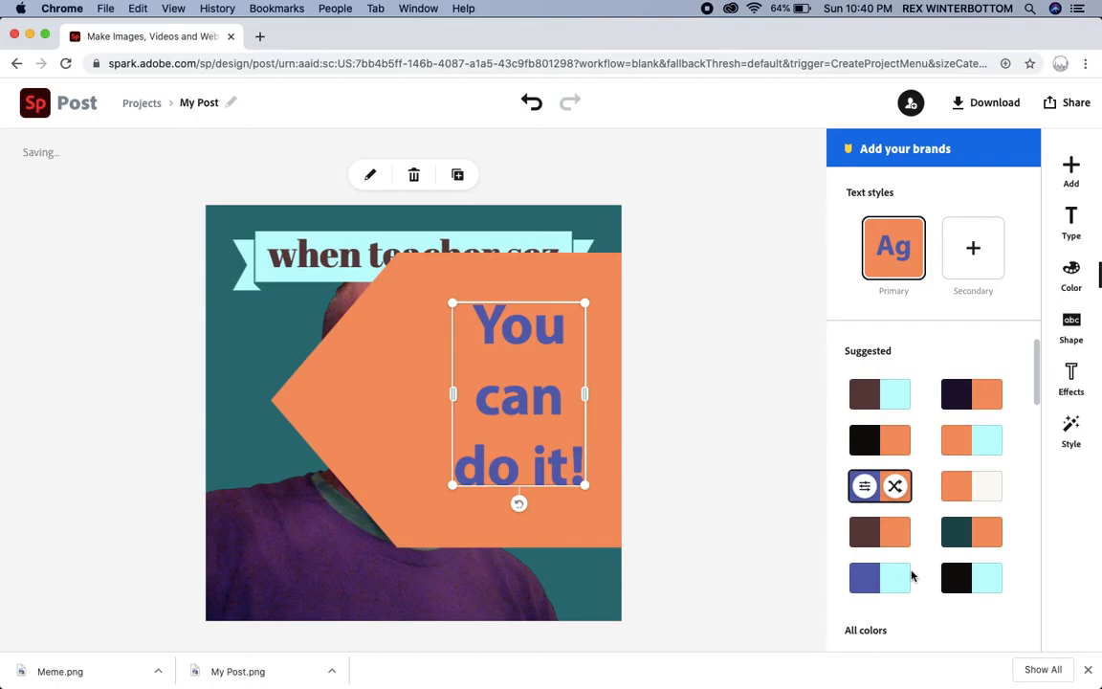
pyautogui.click(966, 531)
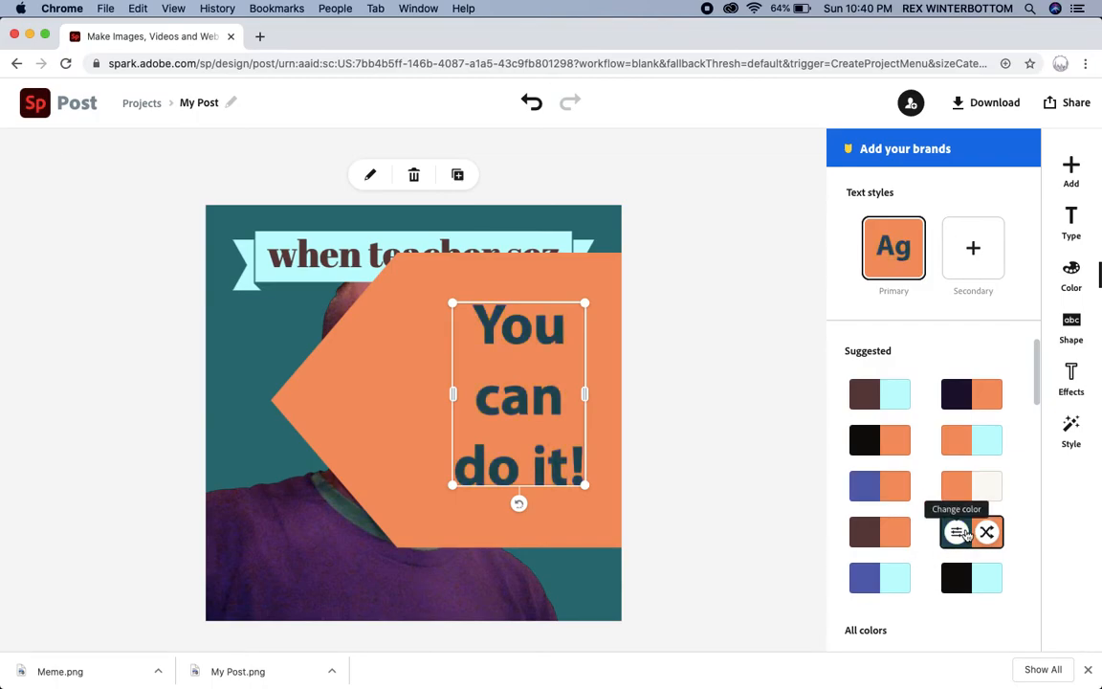
pyautogui.click(976, 490)
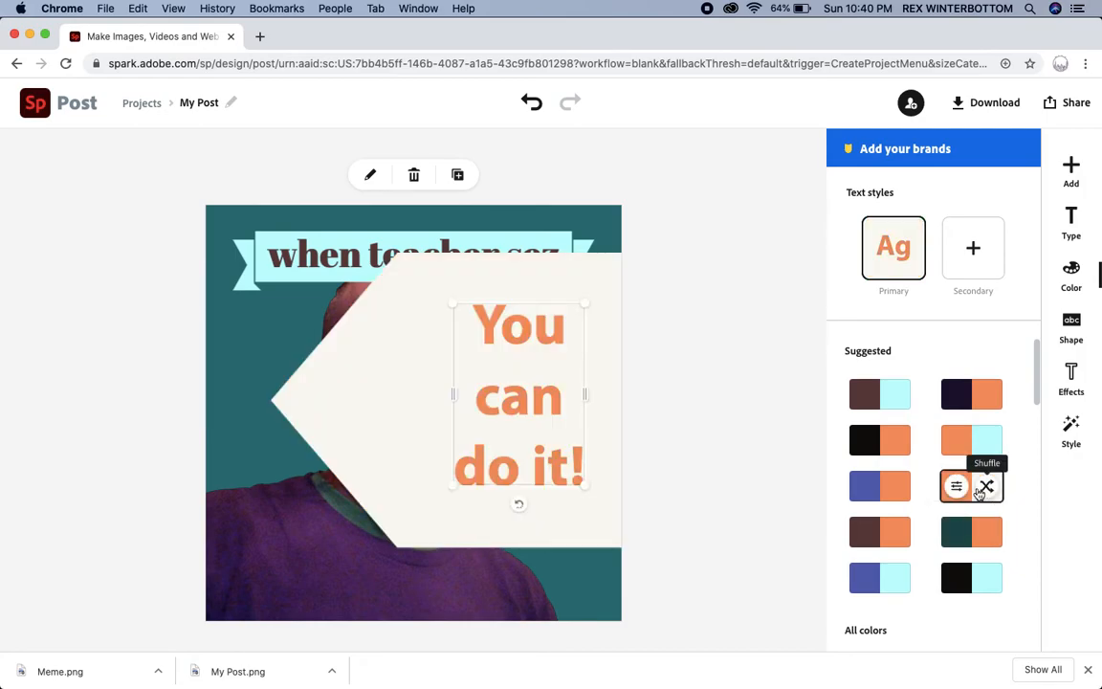
pyautogui.click(974, 442)
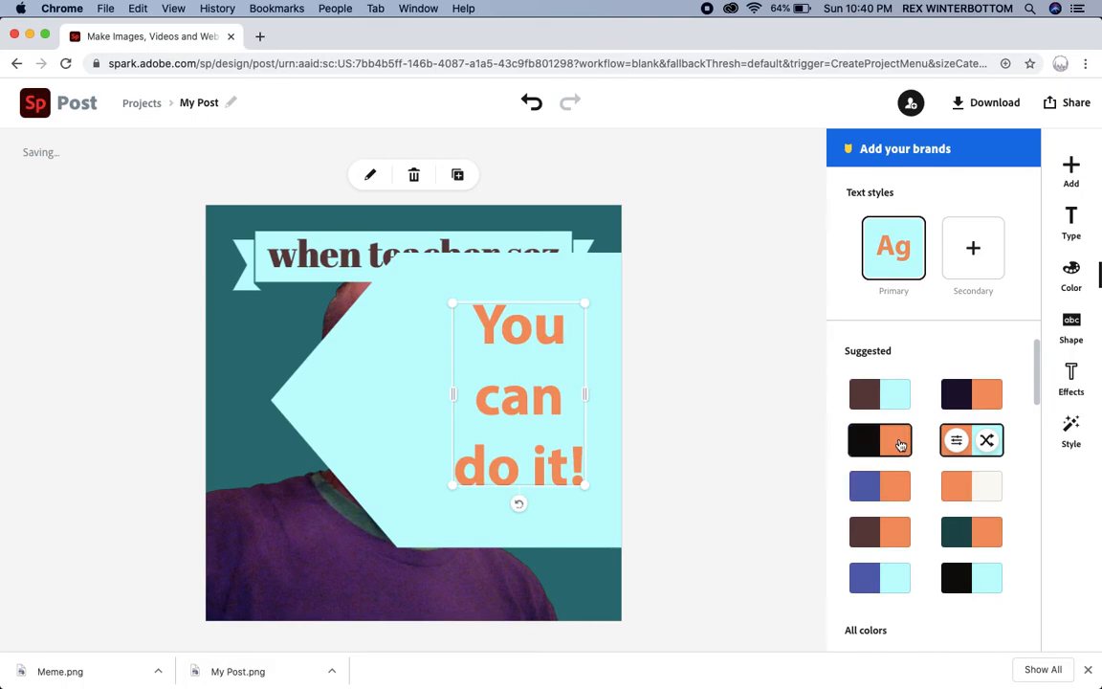
pyautogui.click(901, 445)
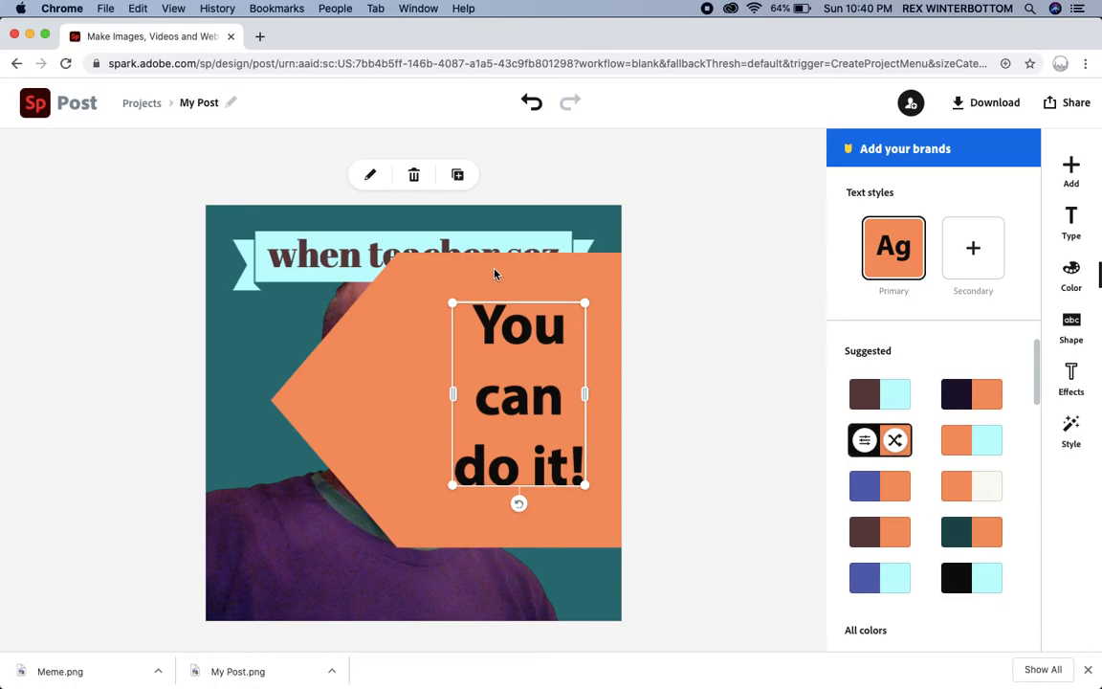
# - Shrink the "You can do it!" caption to a single line and place it in the image's lower-right corner
pyautogui.moveTo(490, 266); pyautogui.dragTo(279, 540)
pyautogui.moveTo(492, 514); pyautogui.dragTo(581, 588)
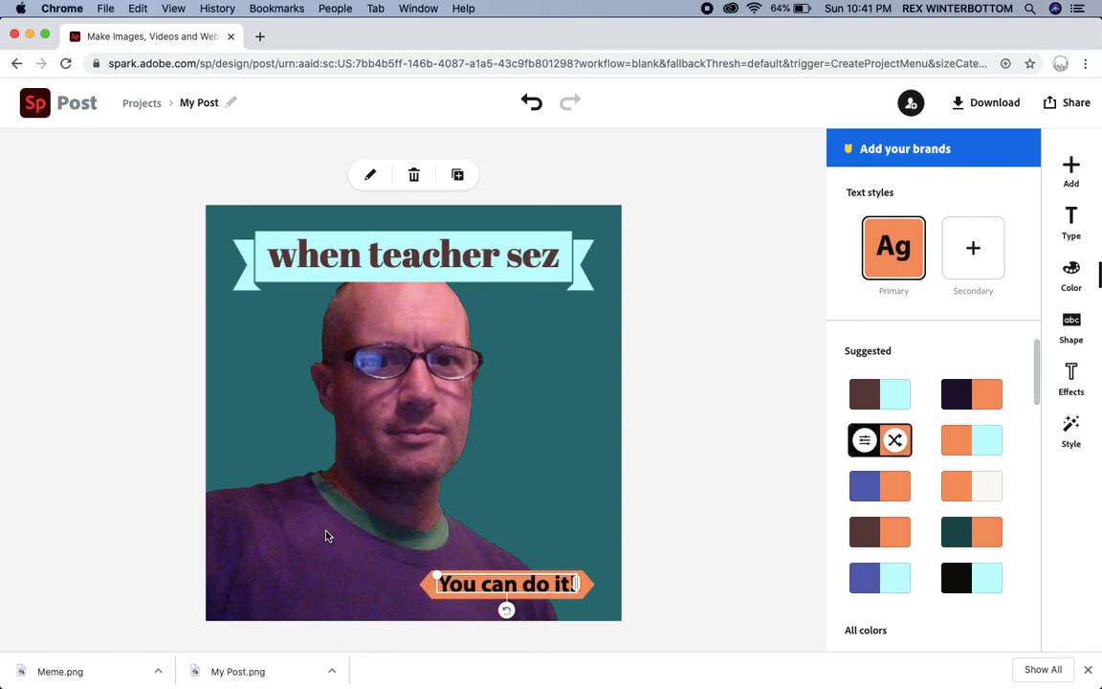
pyautogui.click(279, 474)
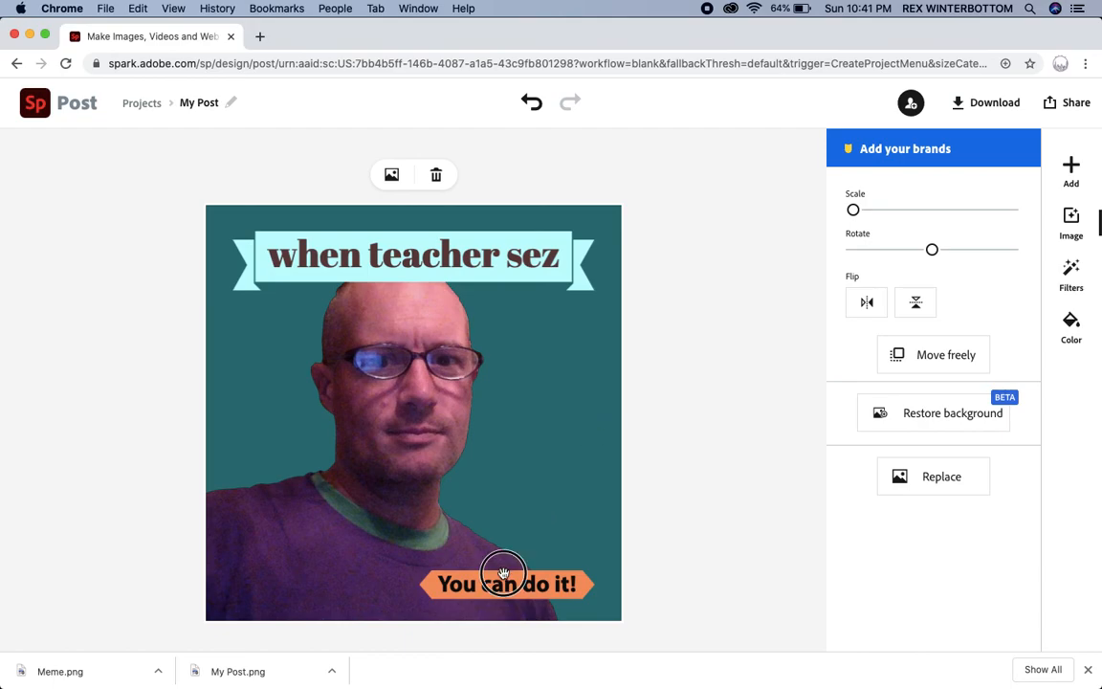
# - Enlarge the "You can do it!" caption to a text size of about 61, nudge it slightly left and deselect it
pyautogui.click(468, 579)
pyautogui.moveTo(435, 575); pyautogui.dragTo(407, 566)
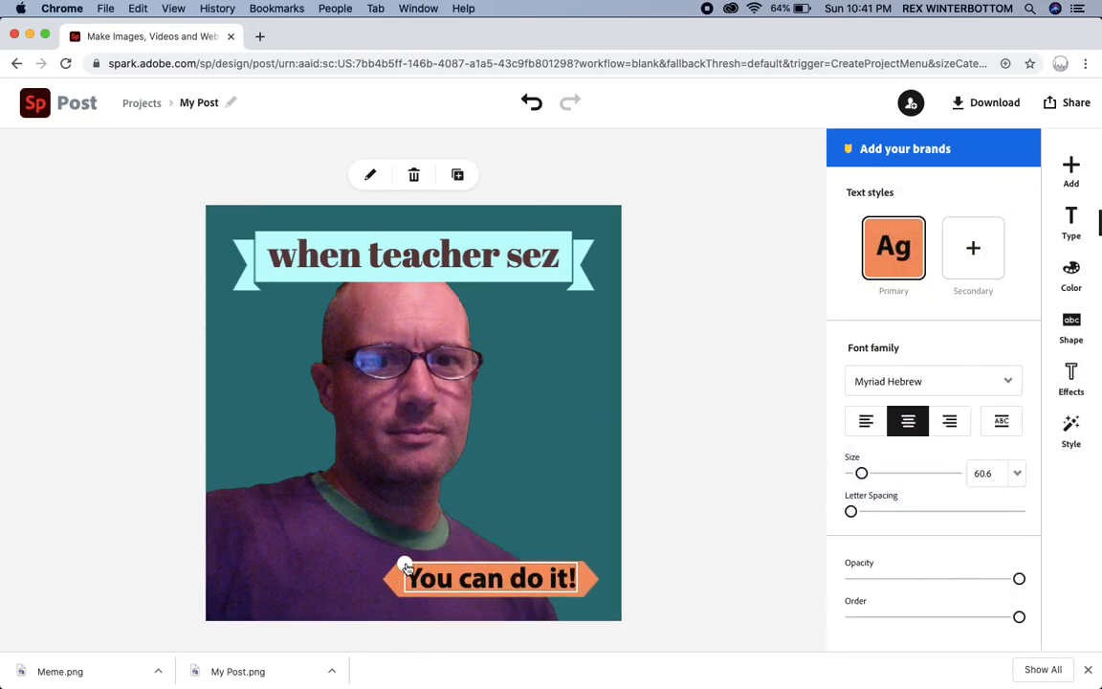
pyautogui.click(518, 497)
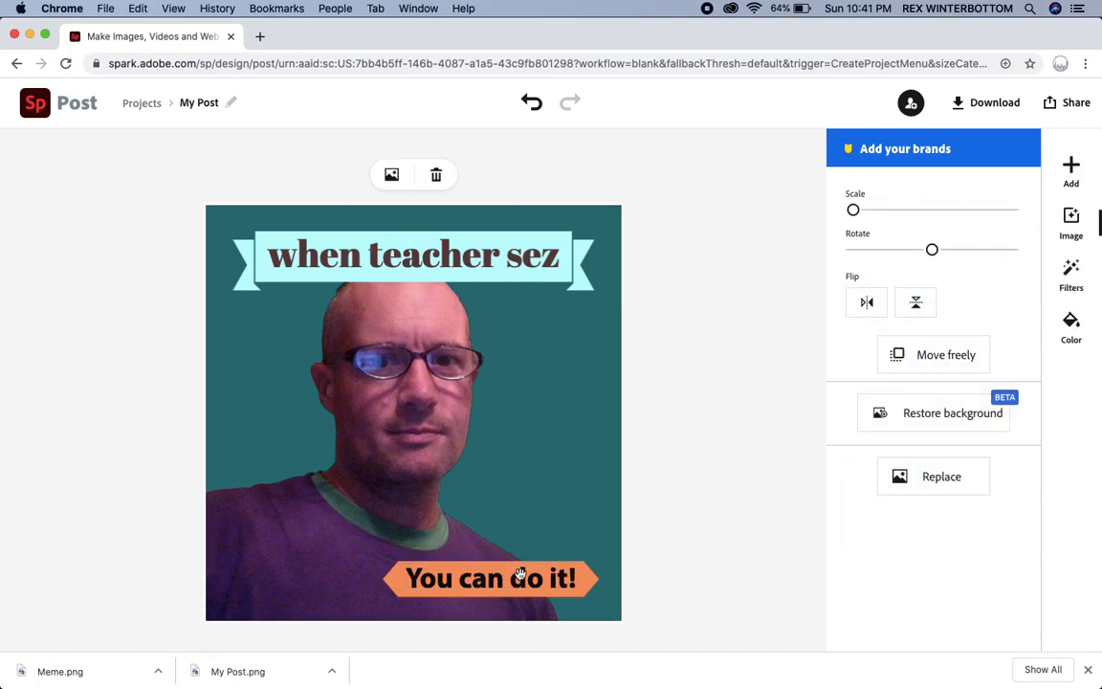
pyautogui.moveTo(541, 583); pyautogui.dragTo(535, 582)
pyautogui.click(545, 495)
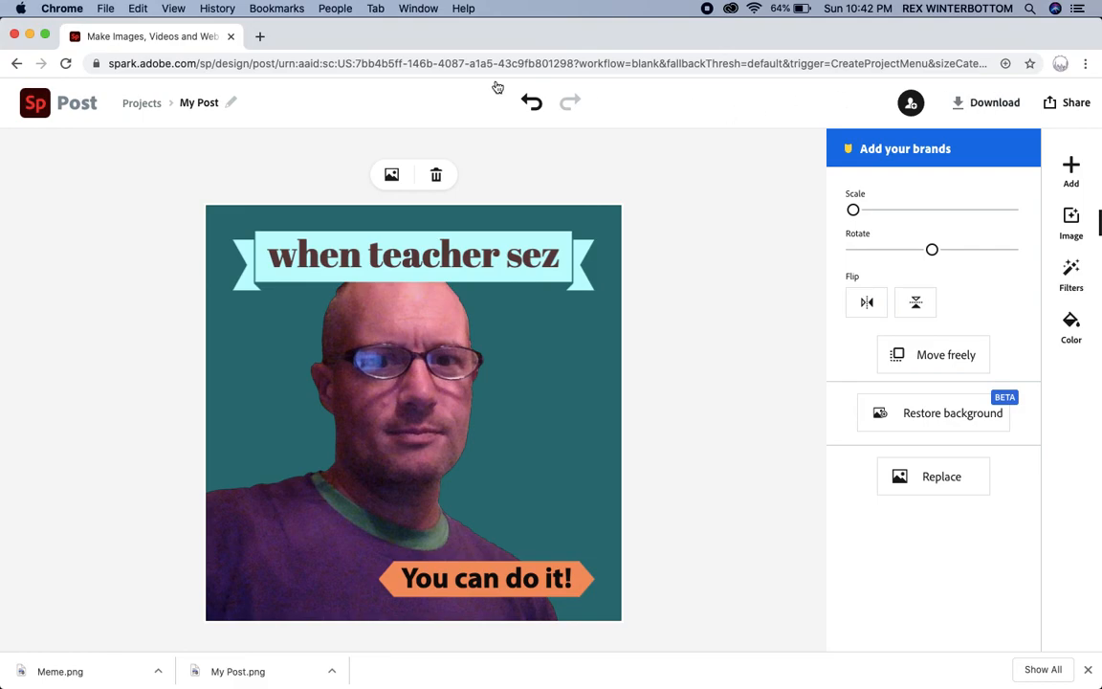
# - Rename the project as Meme
pyautogui.click(192, 107)
pyautogui.press('BackSpace')
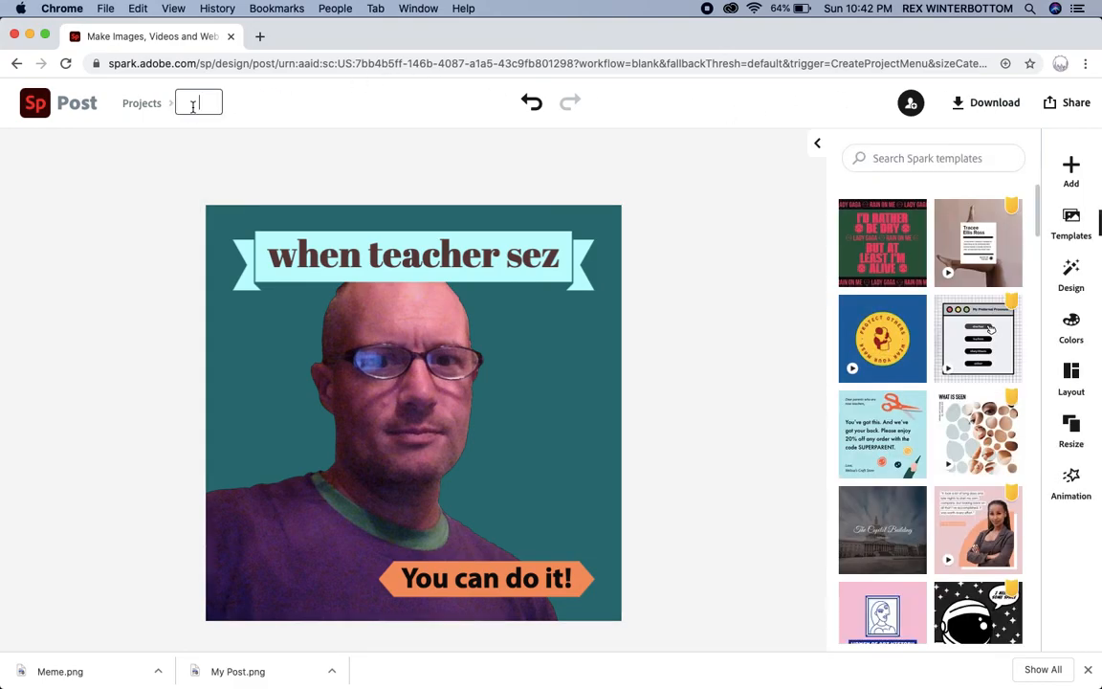
pyautogui.write('Meme')
pyautogui.click(379, 97)
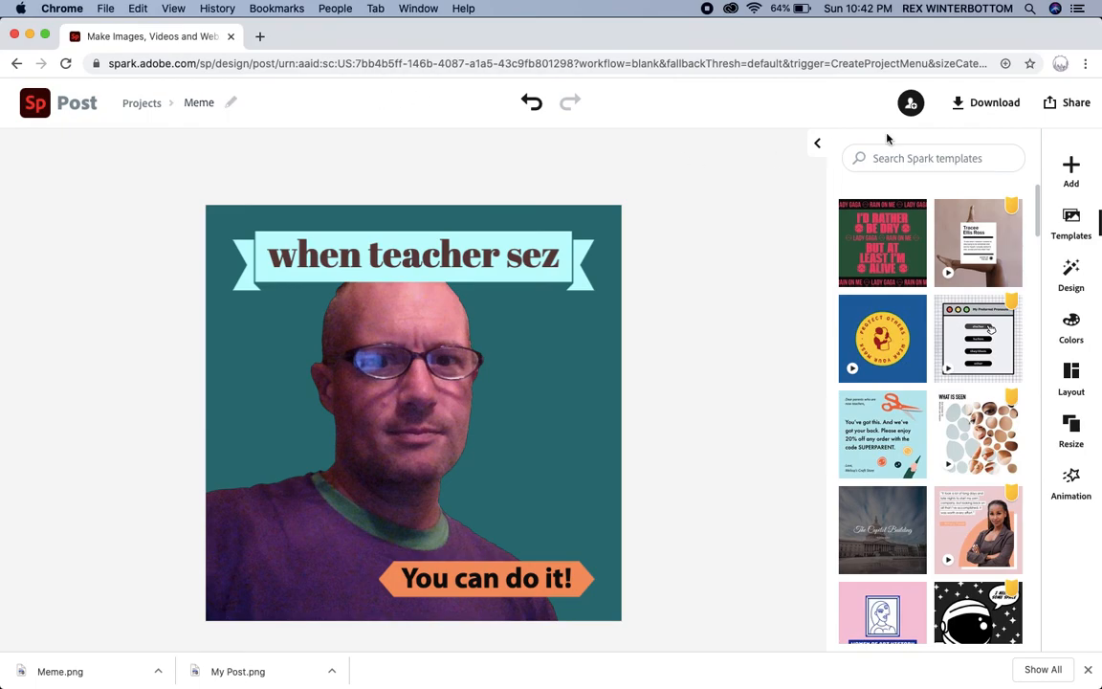
# - Download the finished meme as a PNG and open the sharing options
pyautogui.click(974, 103)
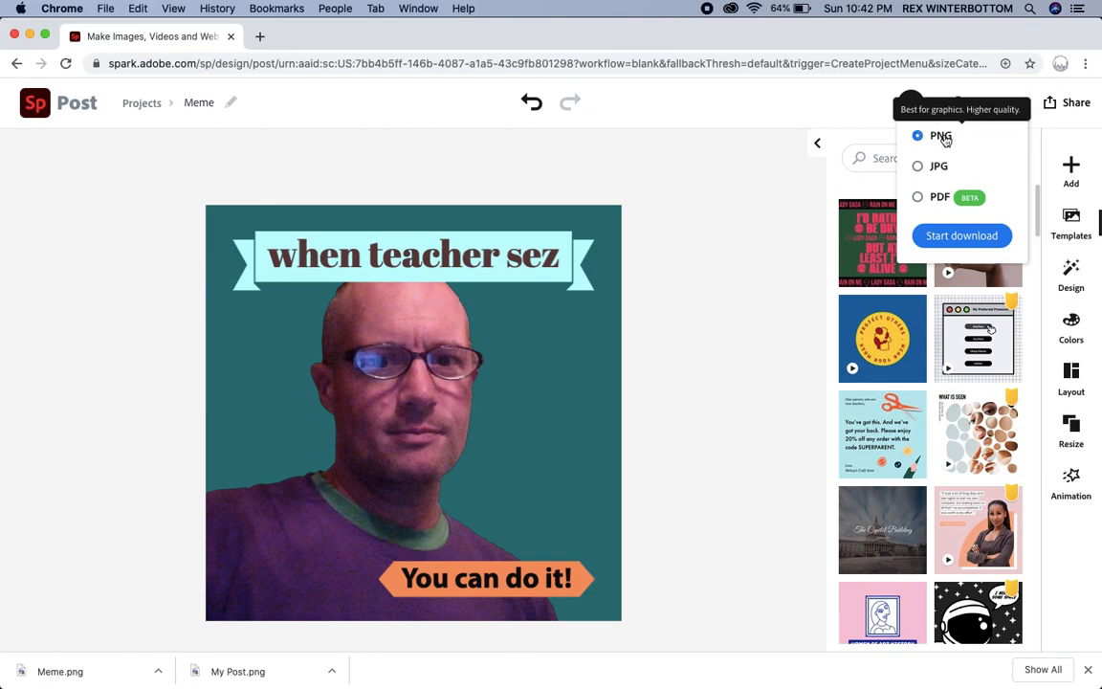
pyautogui.click(952, 237)
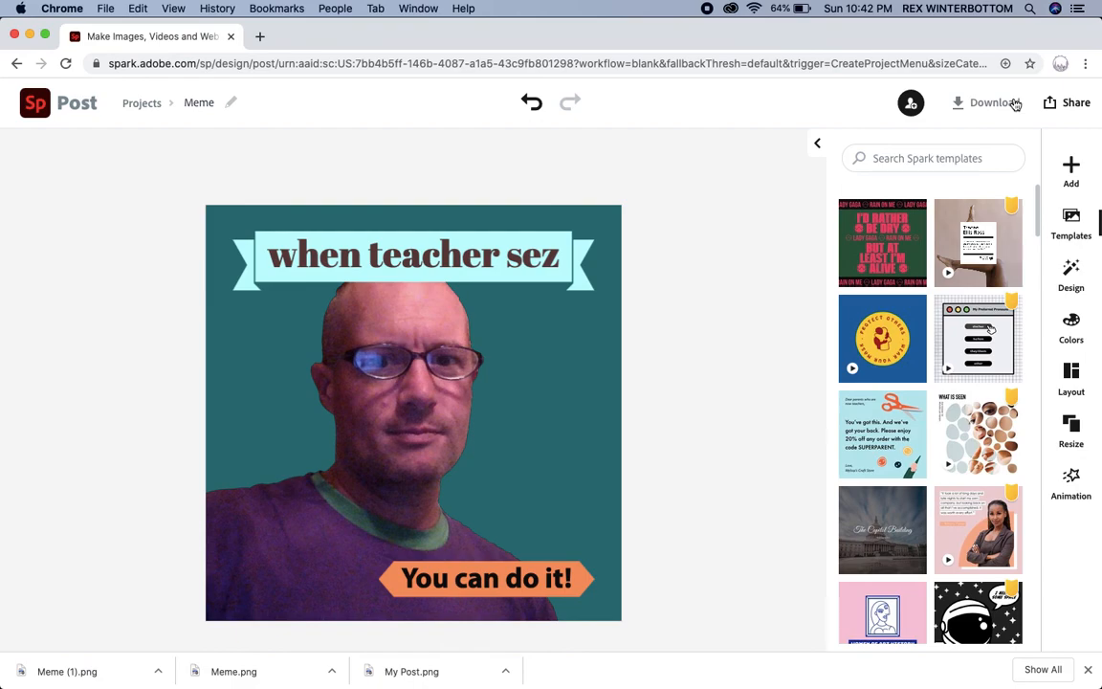
pyautogui.click(1061, 102)
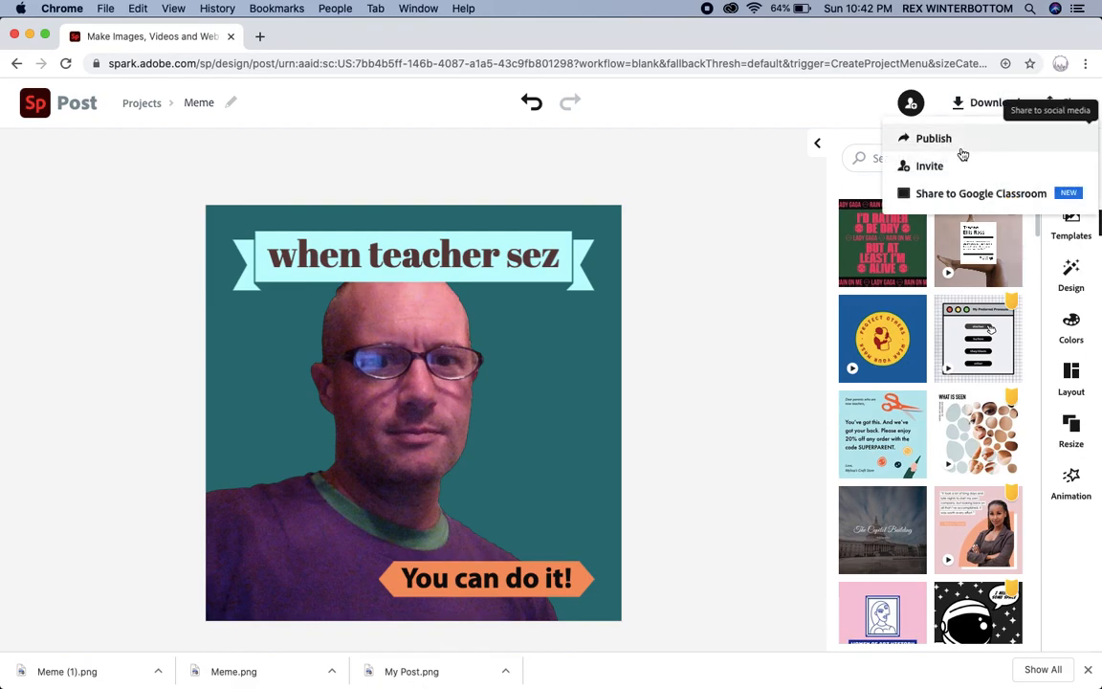